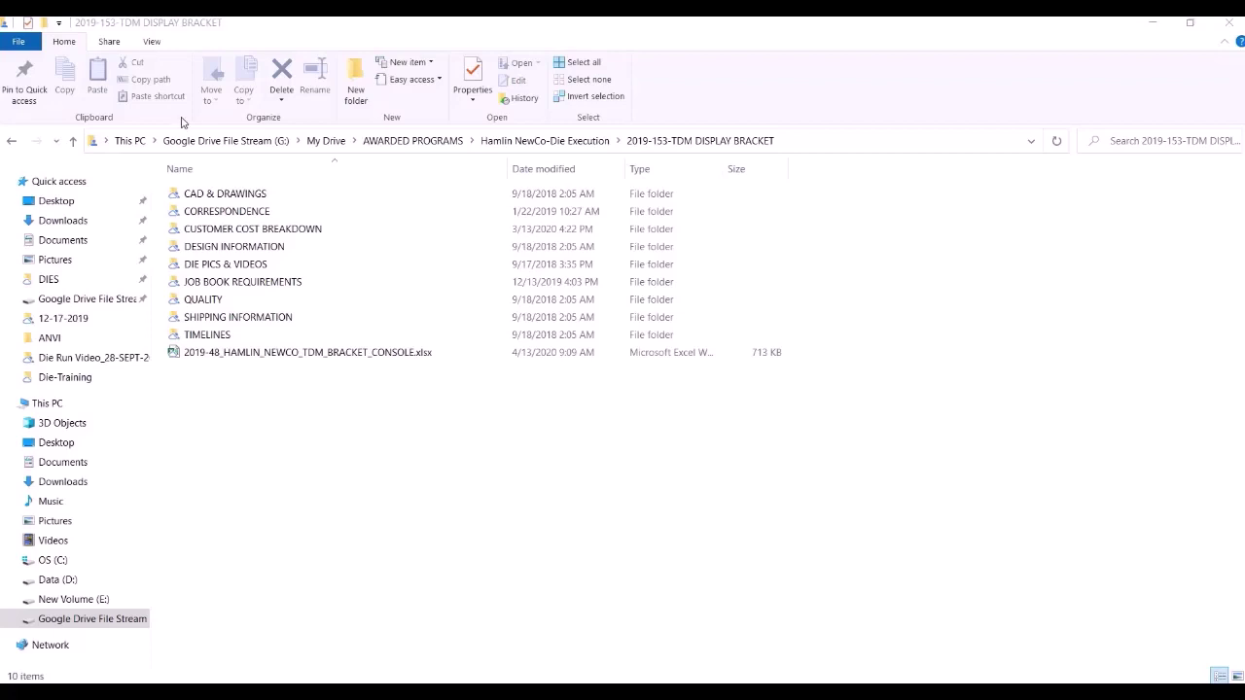
Select the DESIGN INFORMATION folder in the display bracket project
click(290, 250)
Open DESIGN INFORMATION, then STRIP LAYOUT and its CURRENT subfolder
double_click(323, 249)
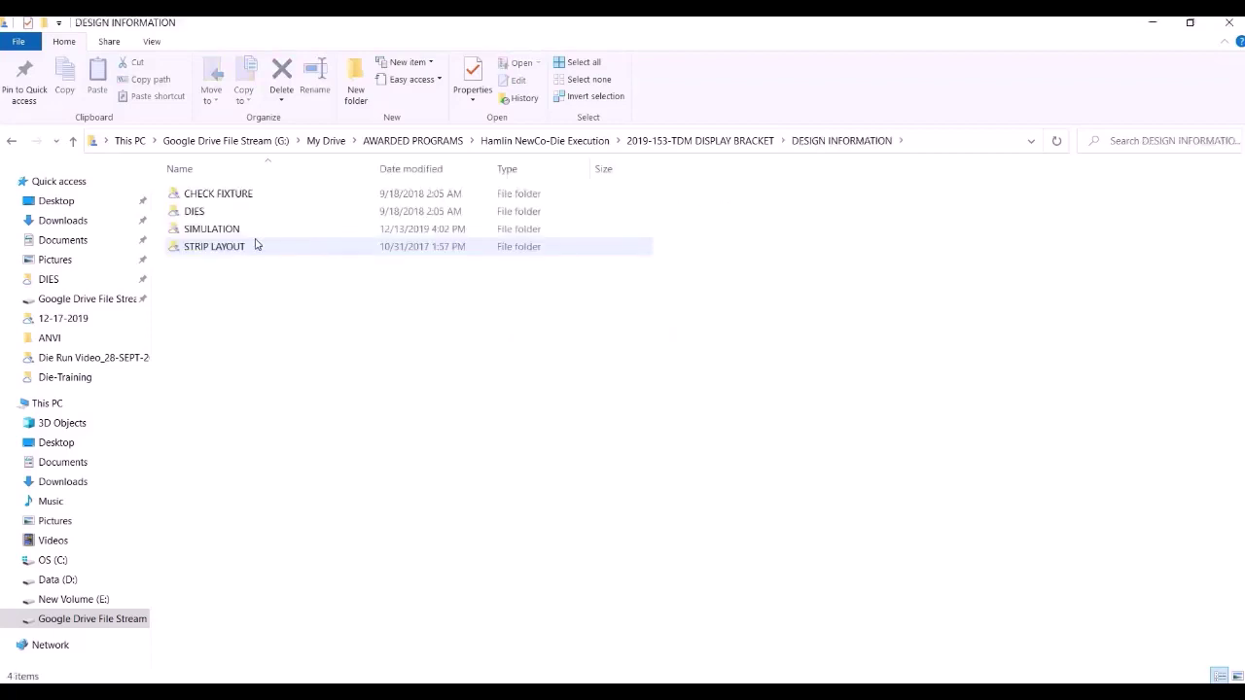
click(242, 249)
double_click(241, 249)
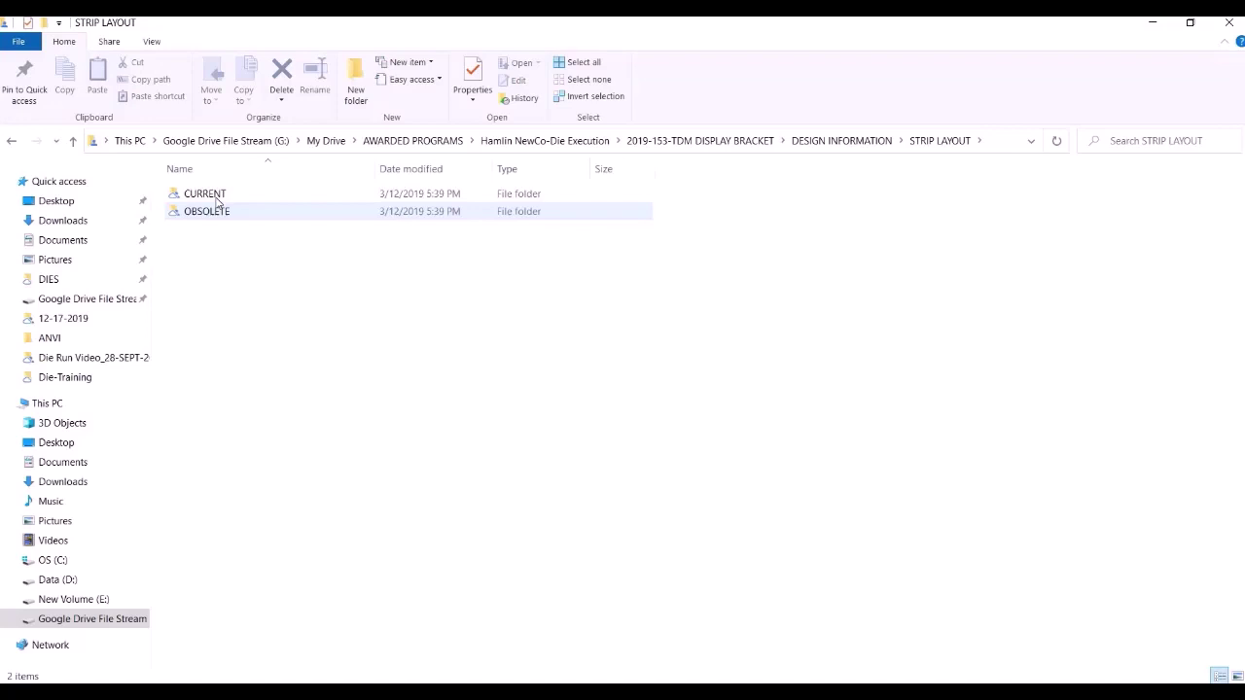
double_click(217, 195)
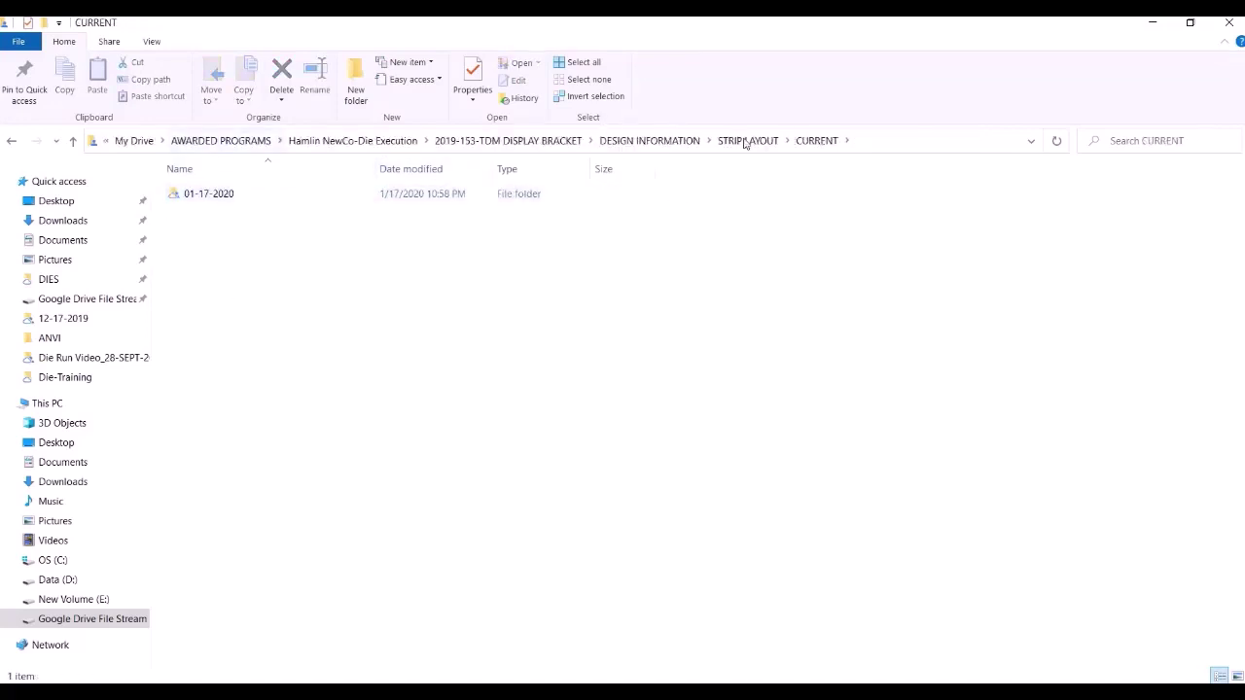
Go back to STRIP LAYOUT, open OBSOLETE › 12-17-2019, then return to the SpinFire strip layout
click(749, 140)
double_click(228, 217)
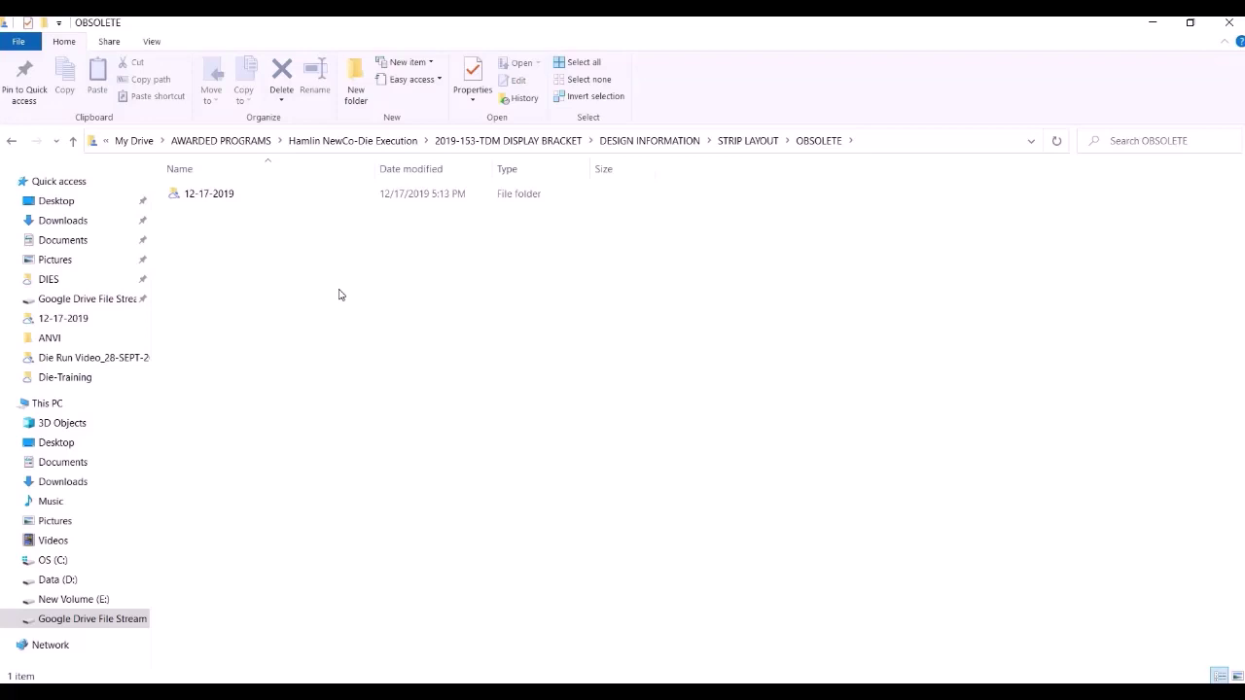
double_click(221, 203)
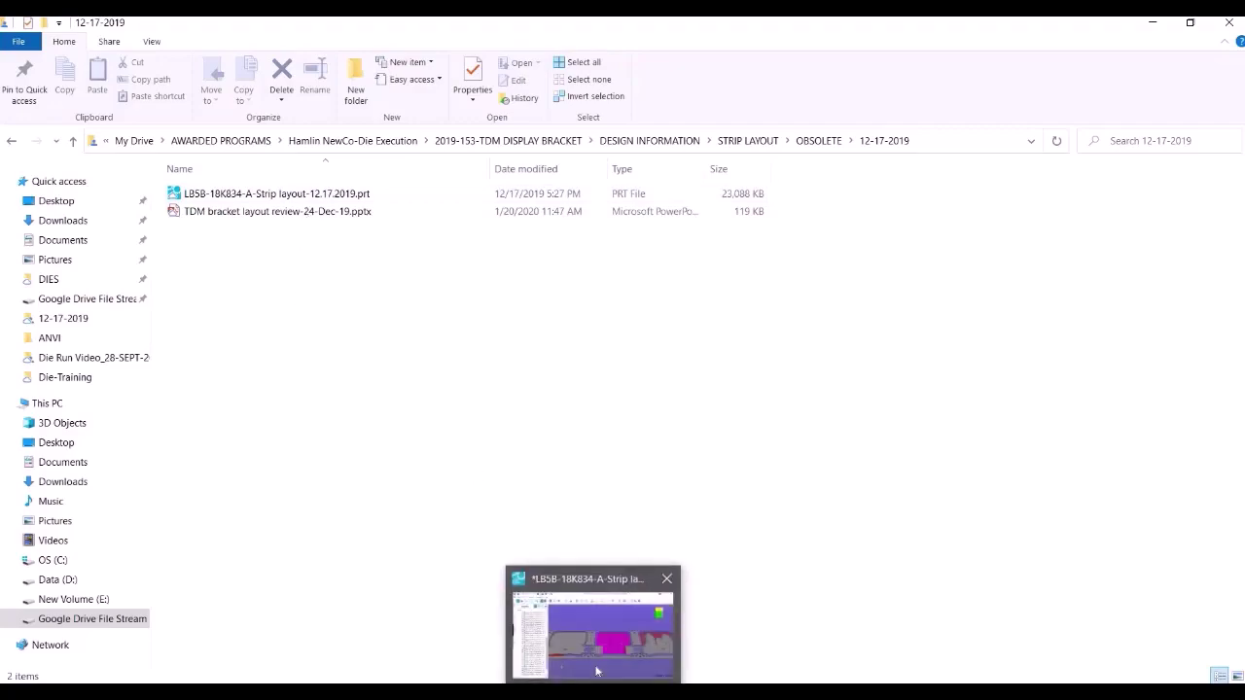
click(589, 583)
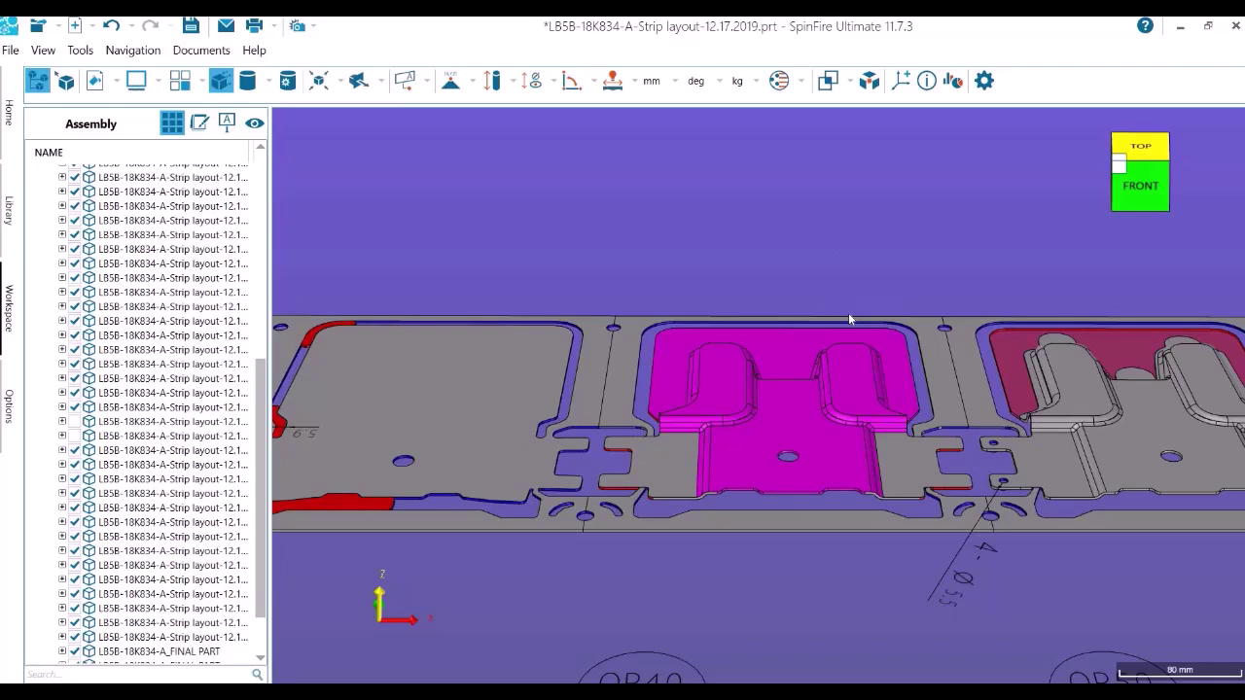
Snap to the TOP view of the whole strip and zoom-window onto the faint part-data note
drag(1140, 163, 1116, 187)
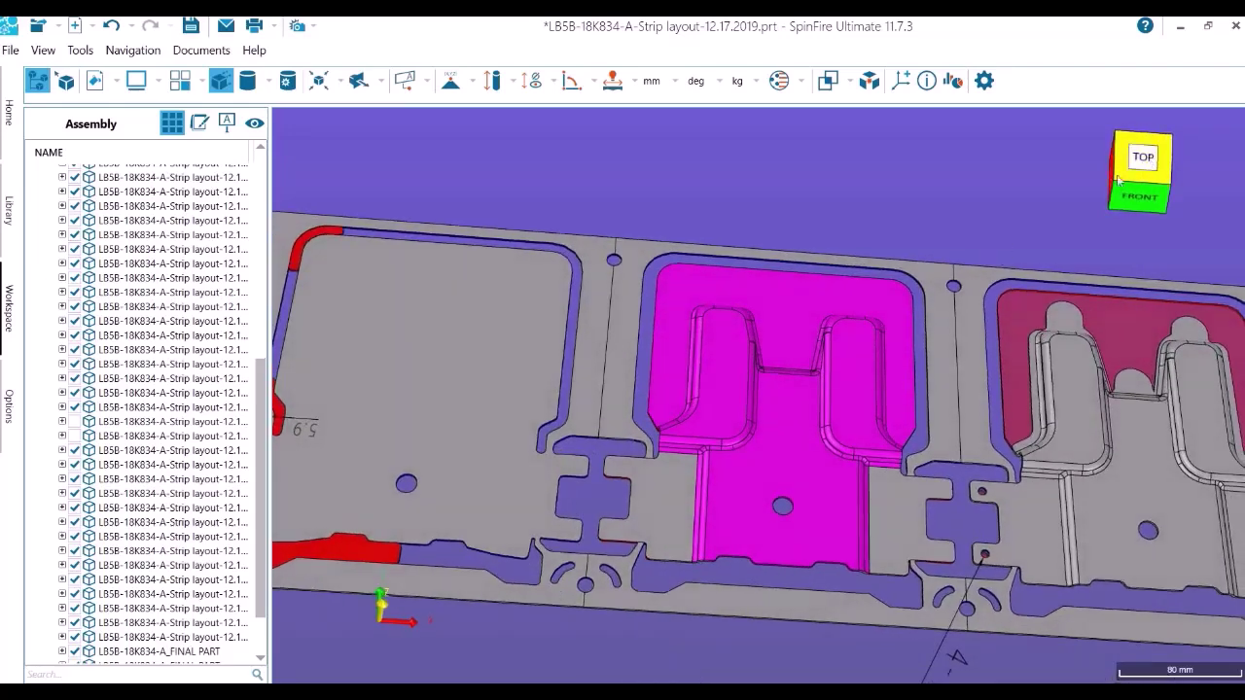
click(1143, 158)
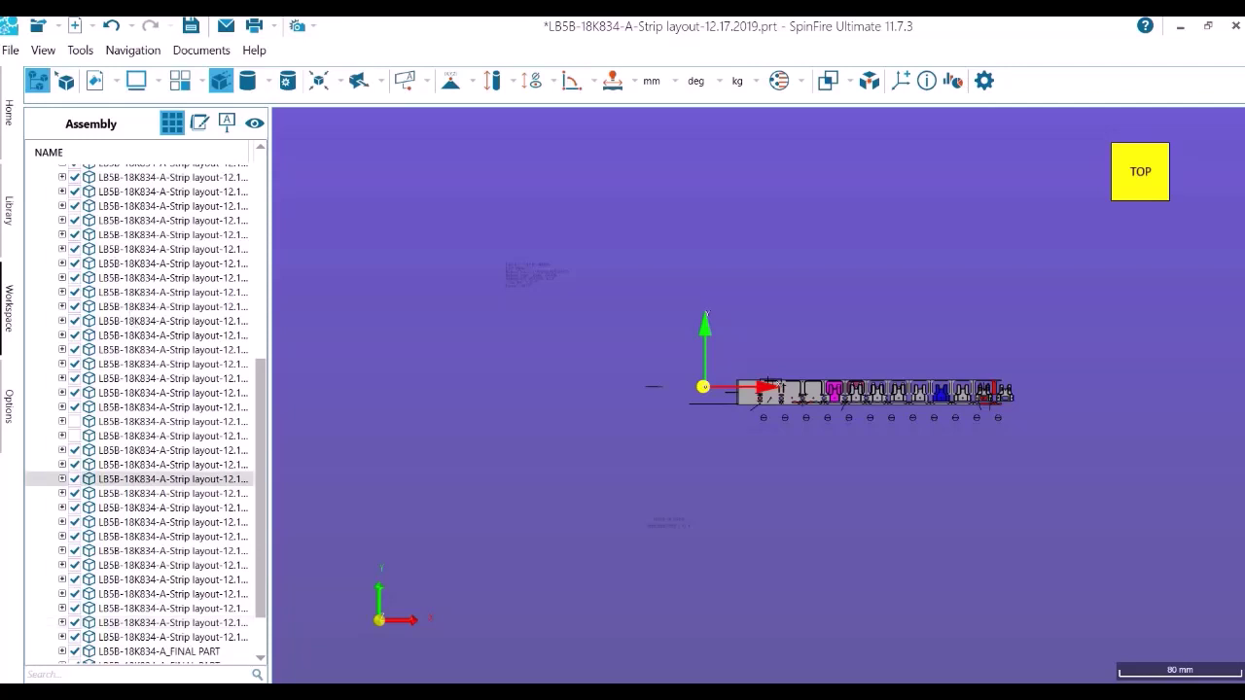
right_click(785, 238)
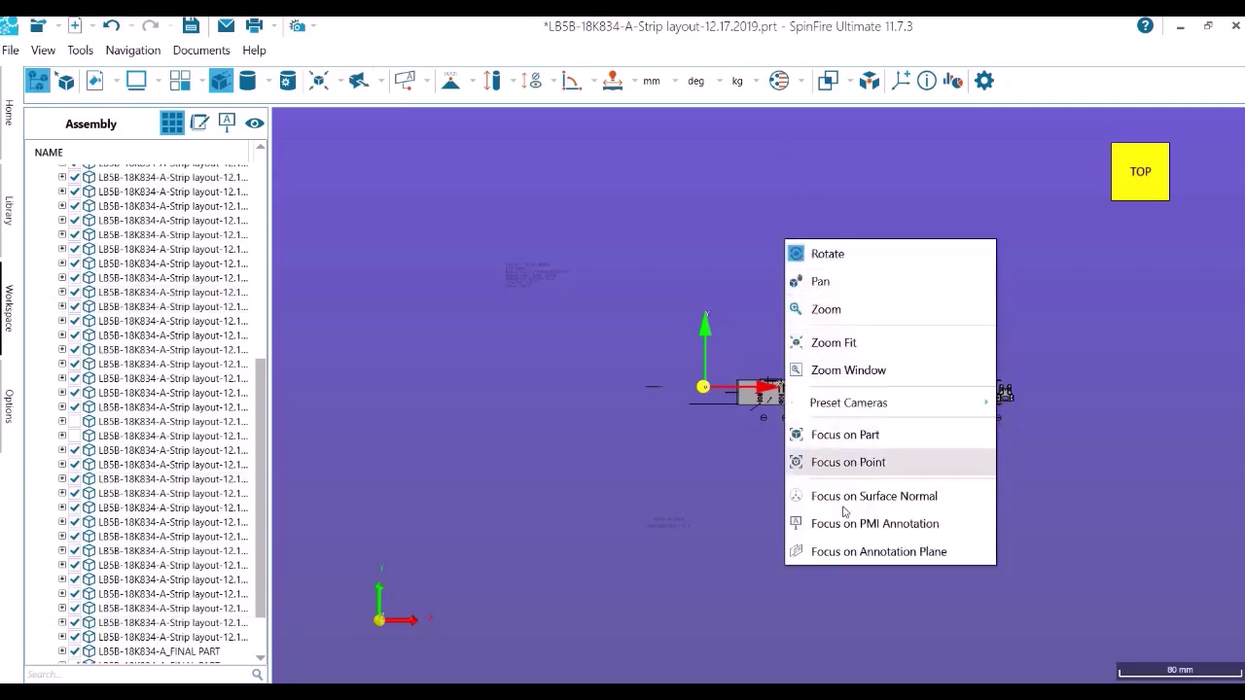
click(824, 371)
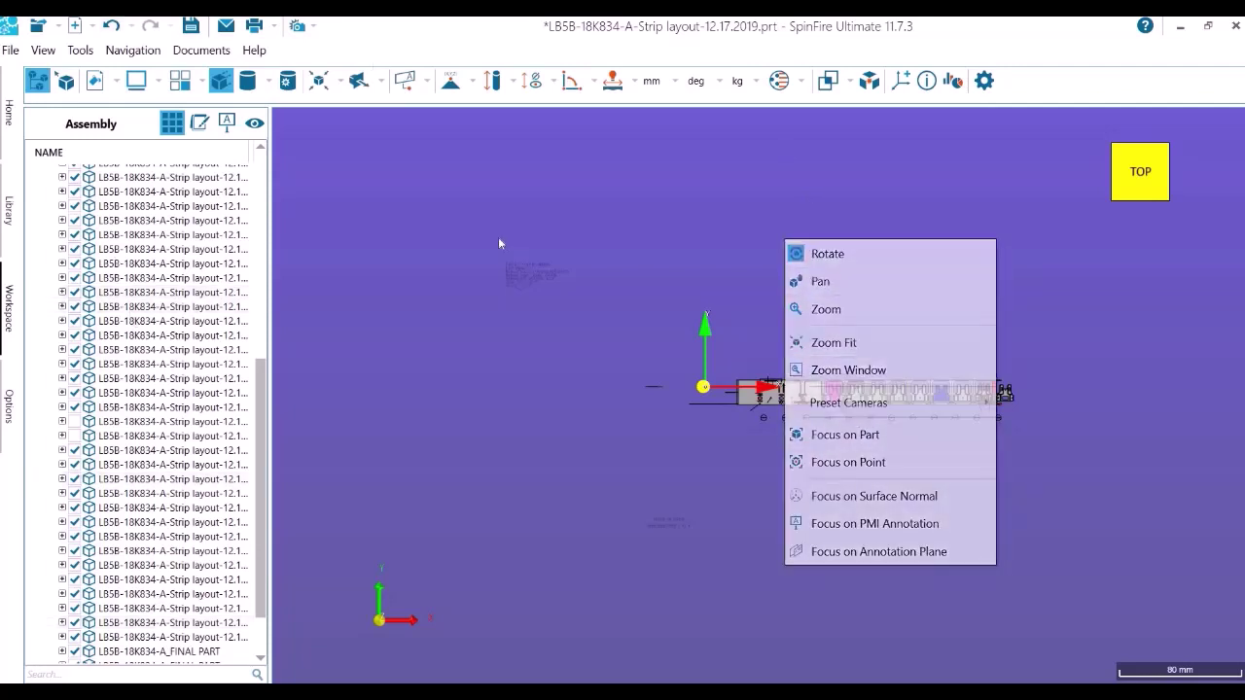
drag(499, 242, 558, 304)
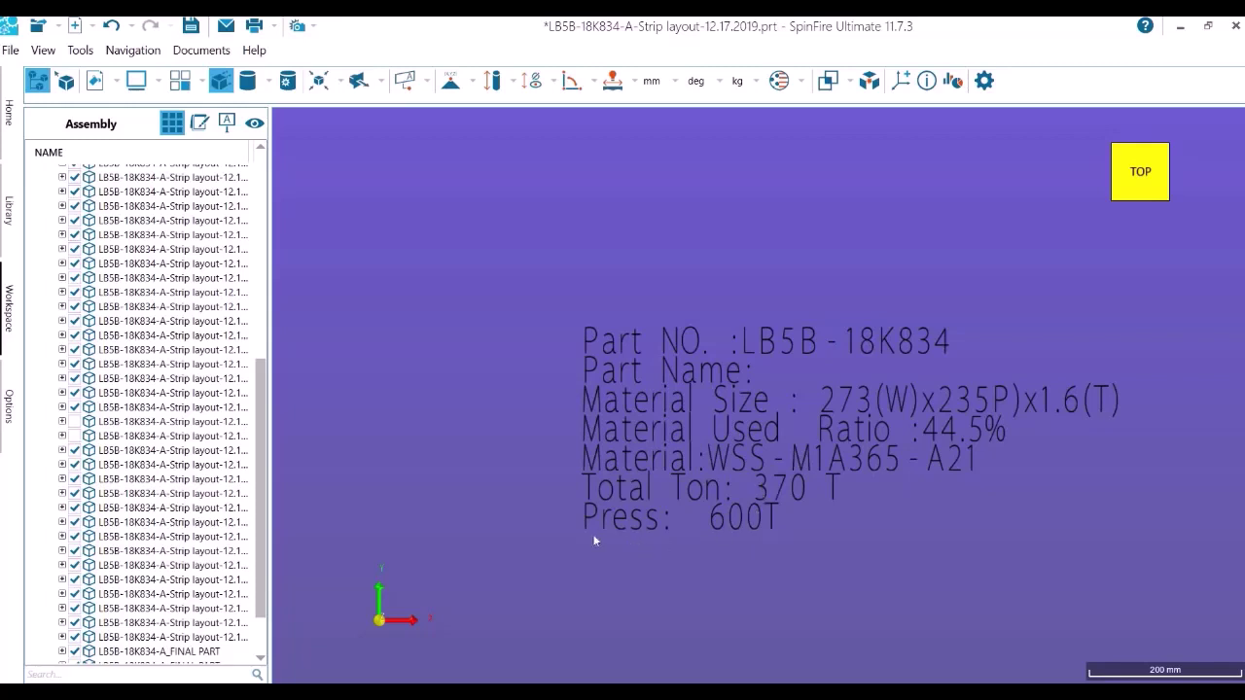
Zoom in to read the note (273x235x1.6 material, 370 T, 600T press), then back out
scroll(595, 541, up, 2)
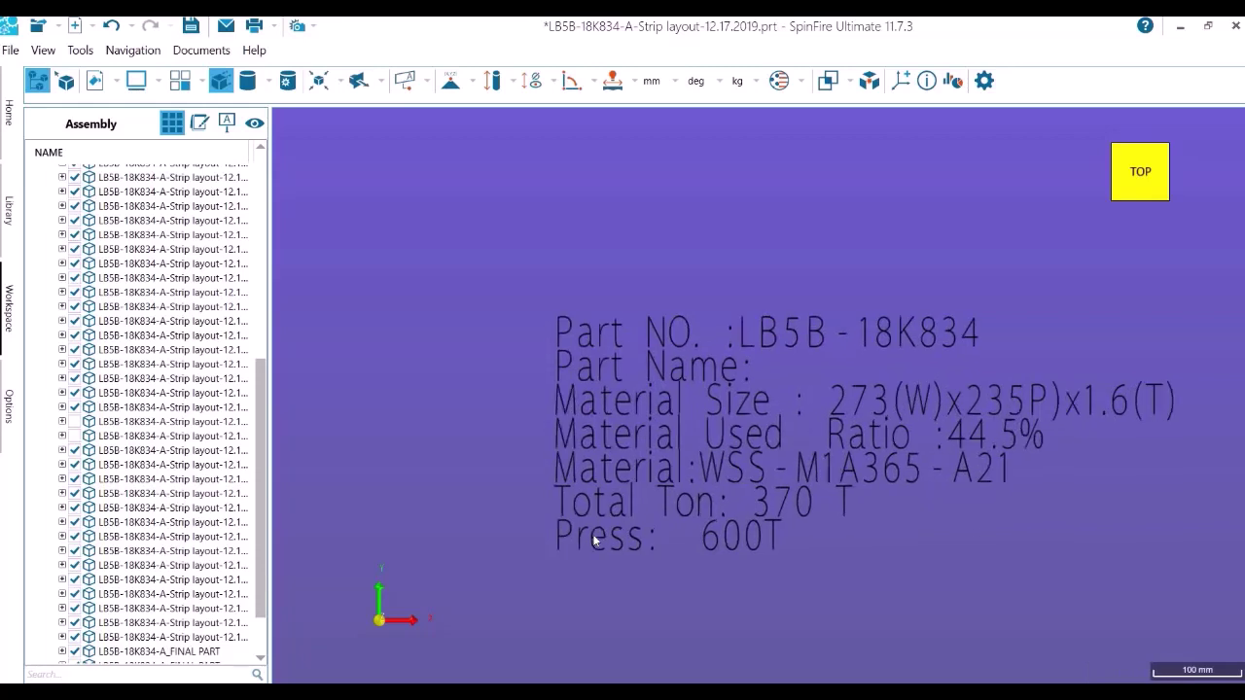
scroll(595, 541, up, 1)
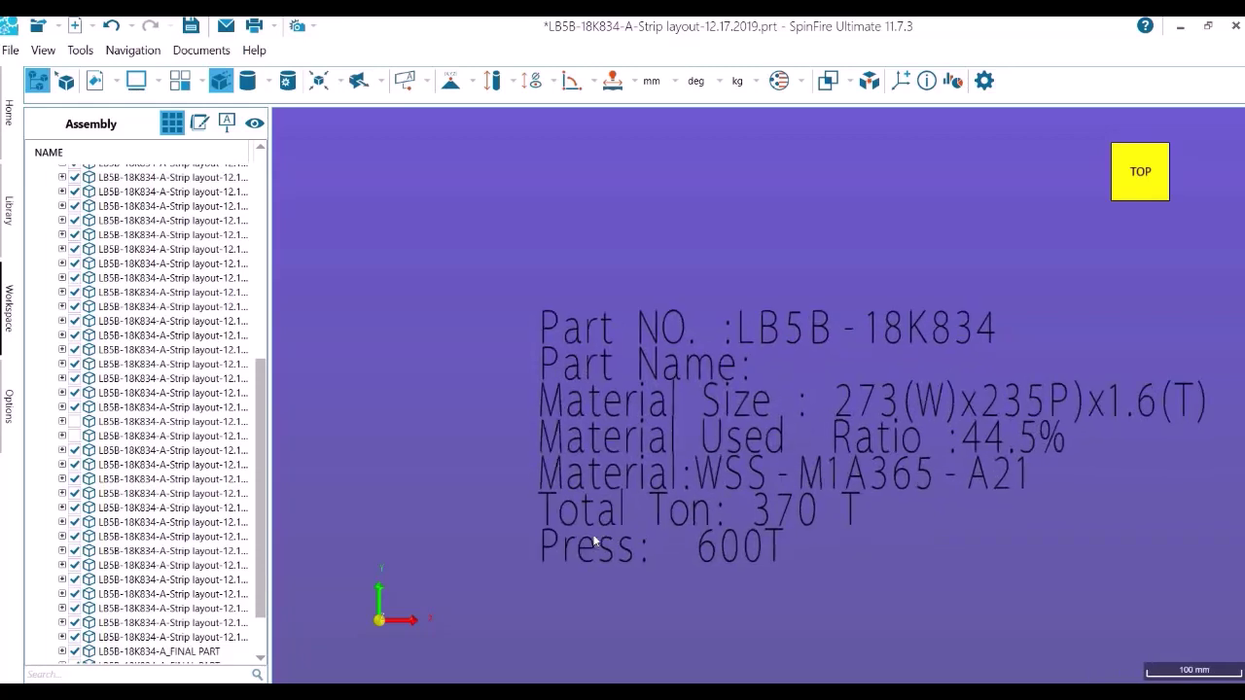
scroll(595, 541, up, 1)
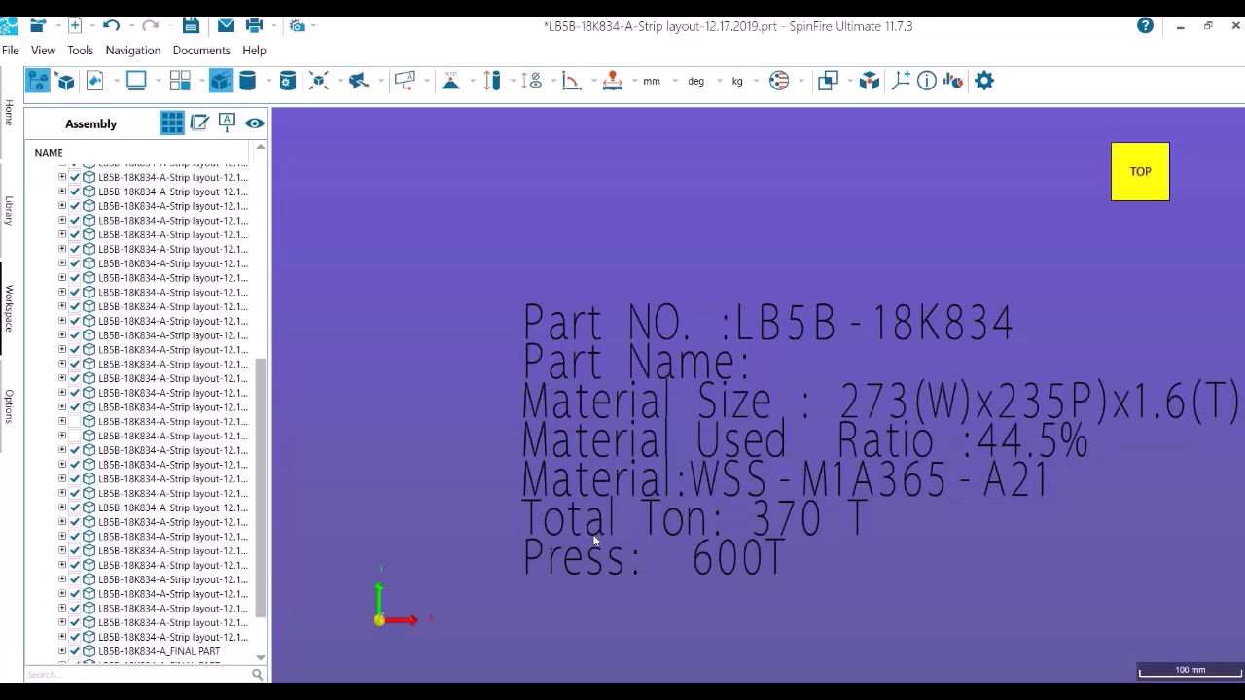
scroll(593, 537, down, 6)
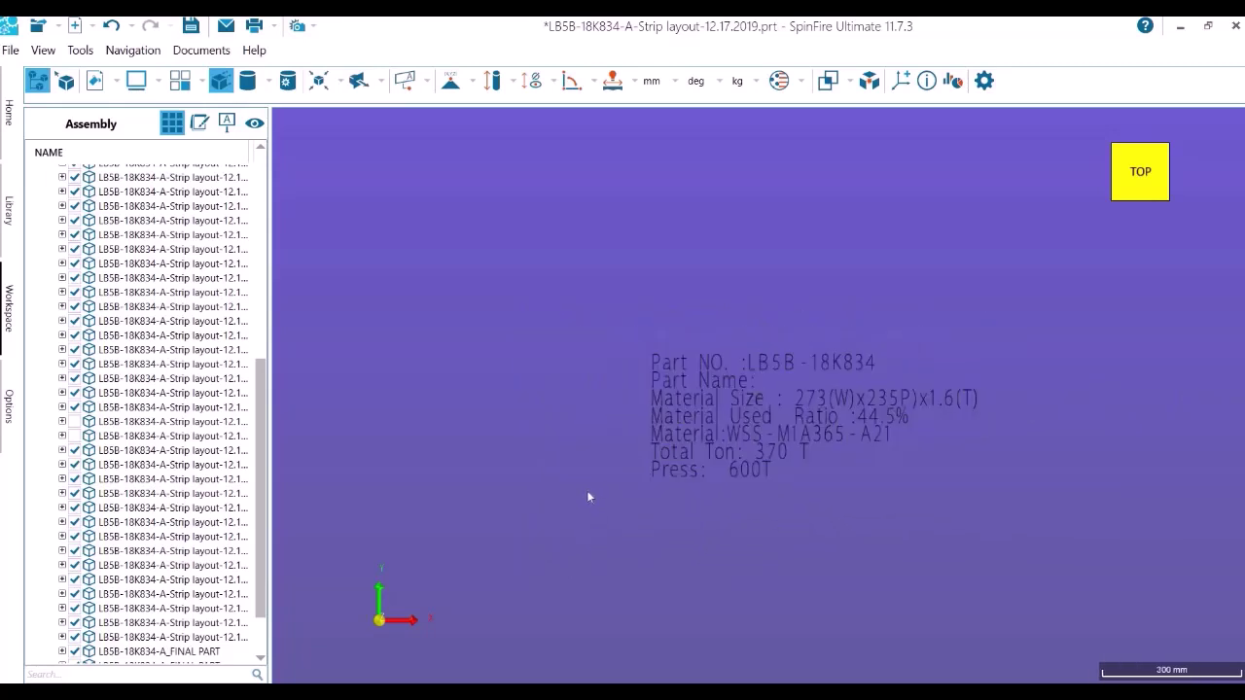
Zoom-window so the full strip layout fills the view
scroll(588, 412, down, 3)
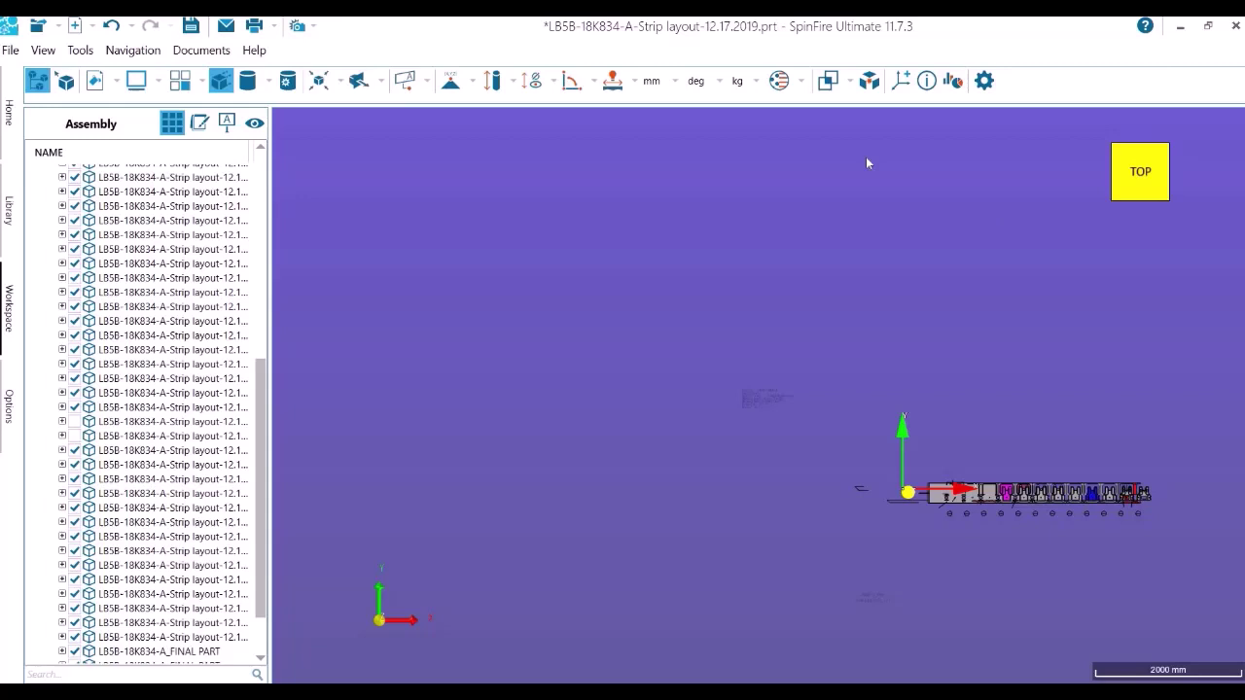
right_click(830, 334)
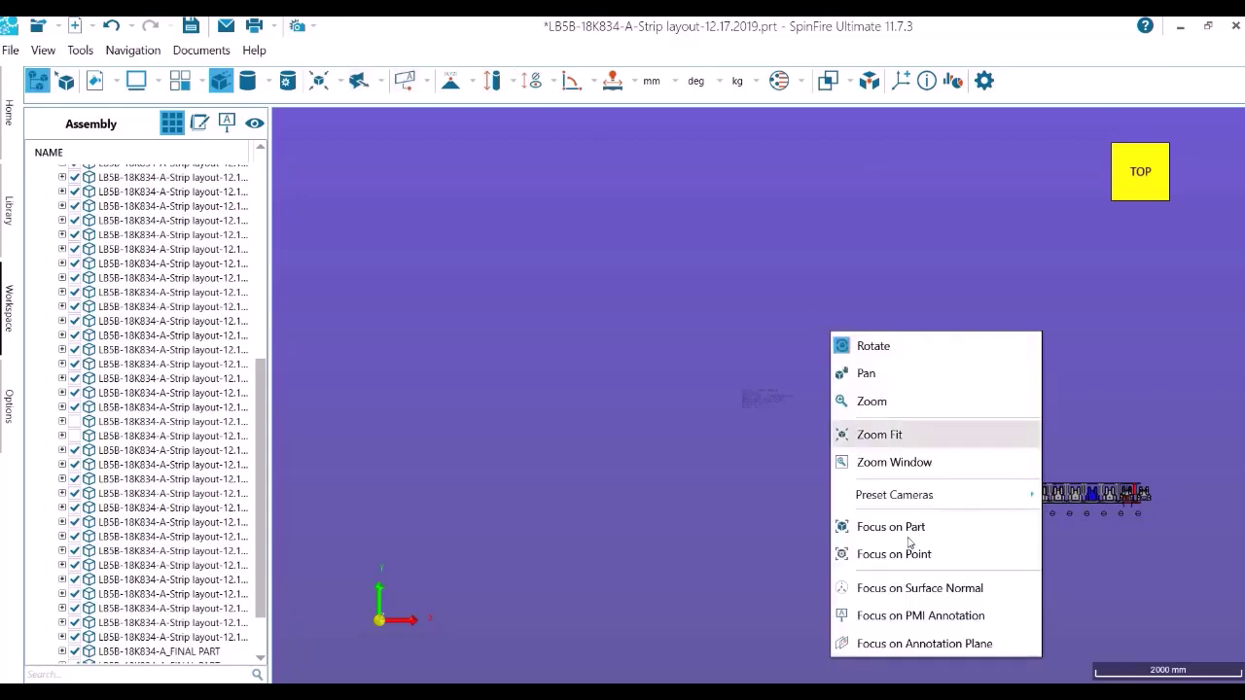
click(904, 465)
drag(914, 466, 1159, 531)
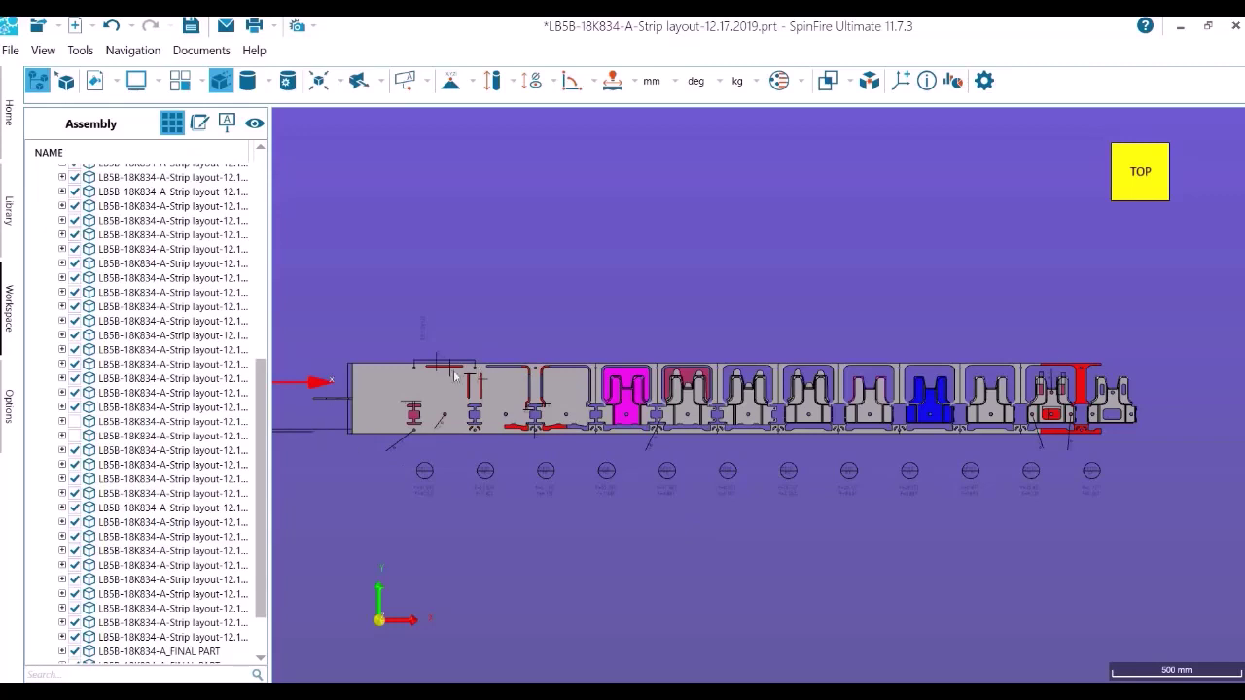
scroll(412, 356, down, 1)
scroll(739, 195, up, 3)
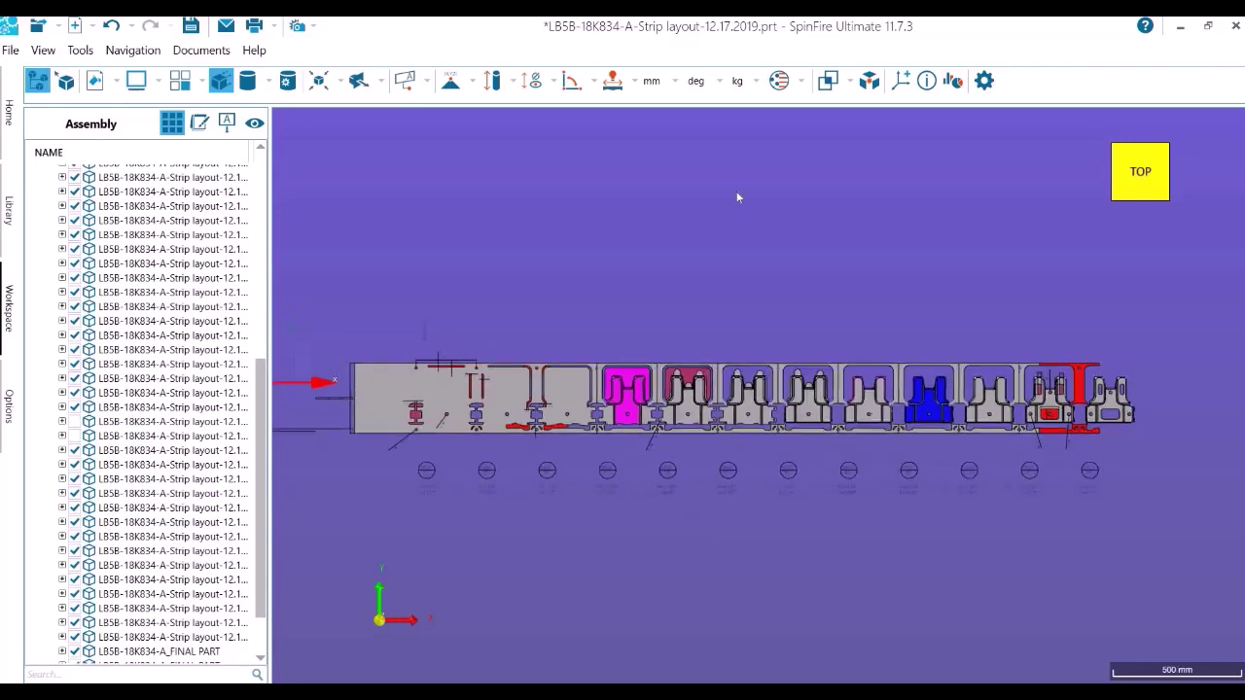
Zoom-window onto the strip's left end with the first pierce stations
right_click(781, 232)
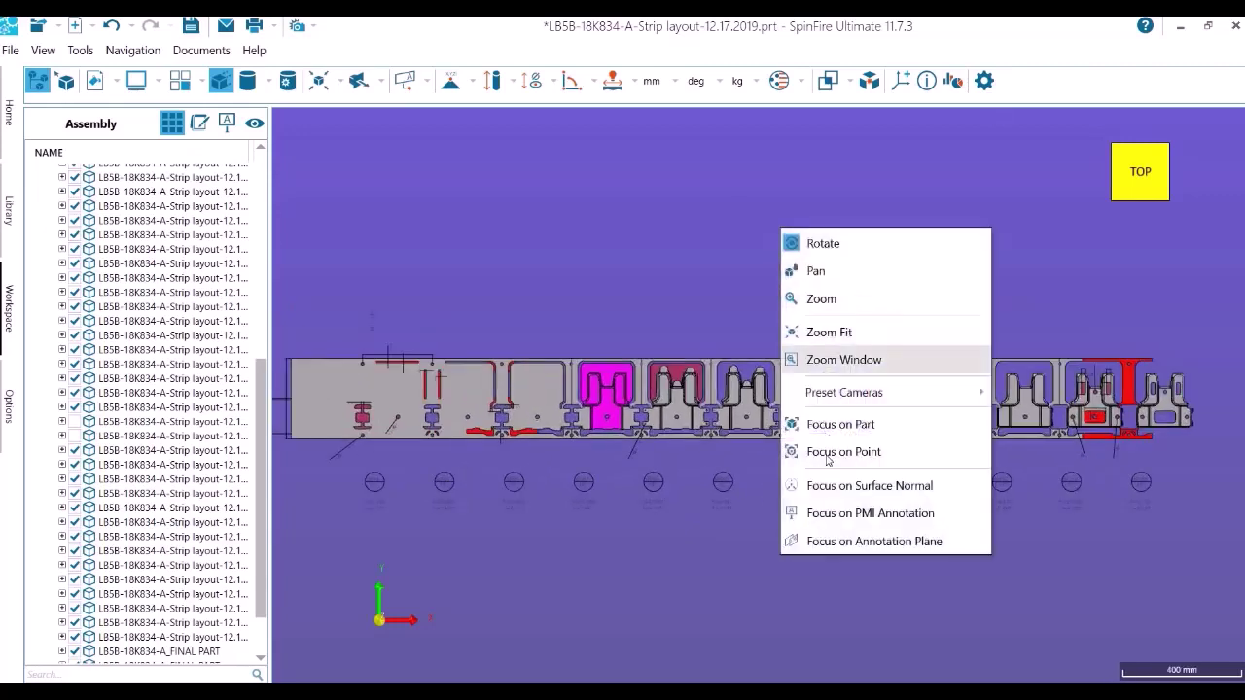
click(845, 359)
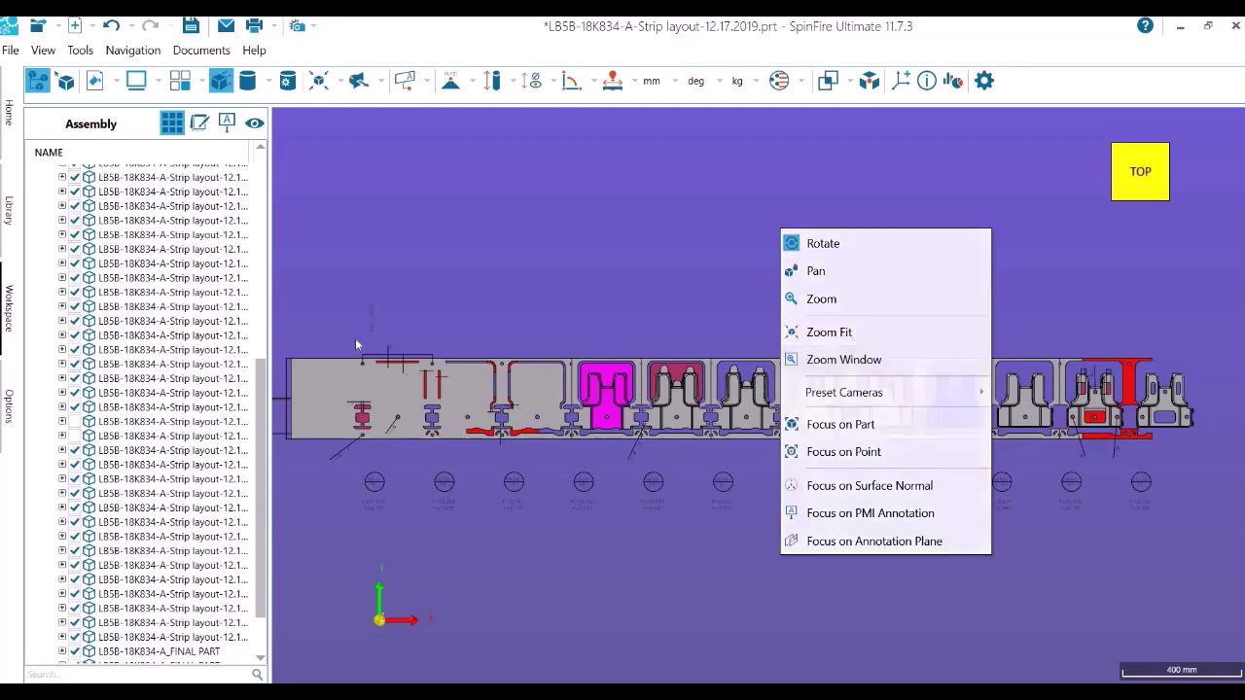
drag(355, 337, 458, 461)
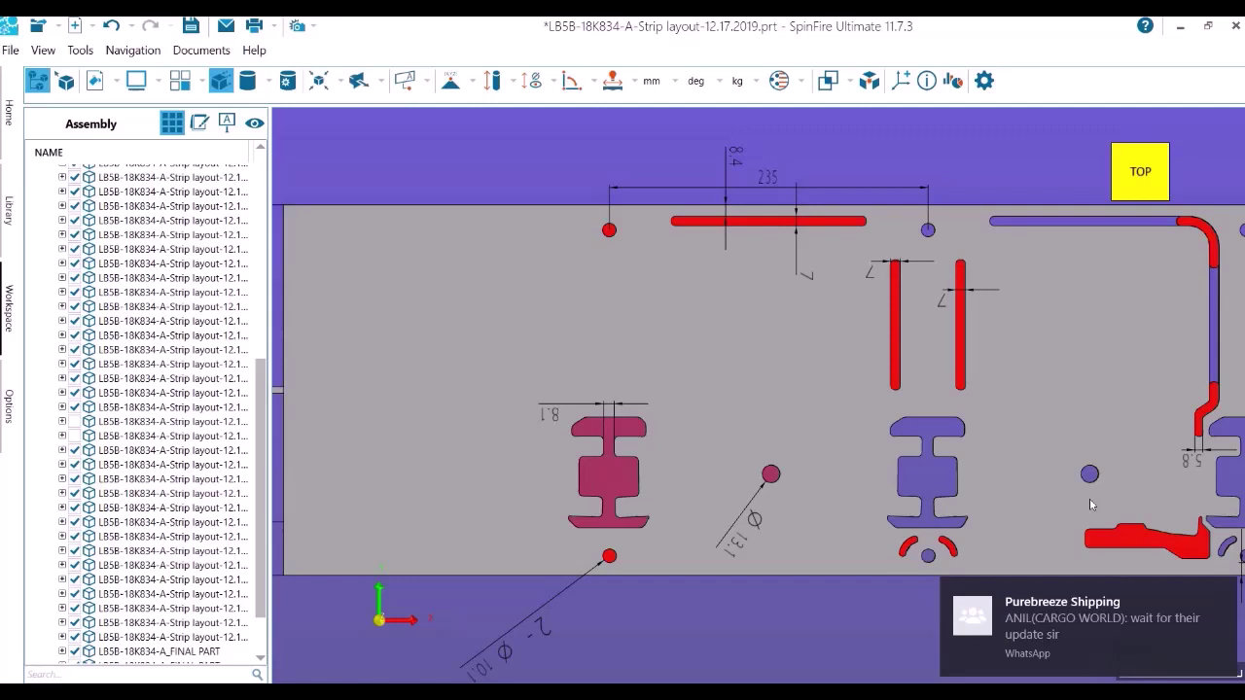
click(1222, 592)
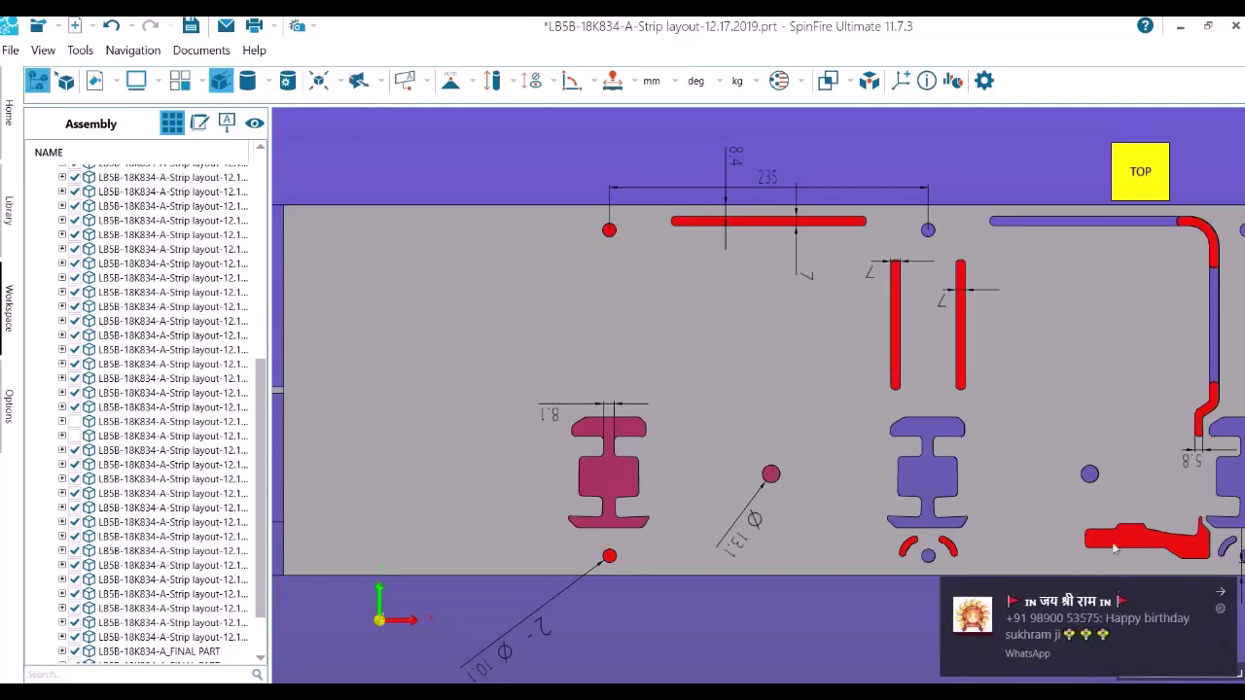
Zoom-window onto the strip's right end with the red OP110 and OP120 stations
scroll(663, 451, down, 2)
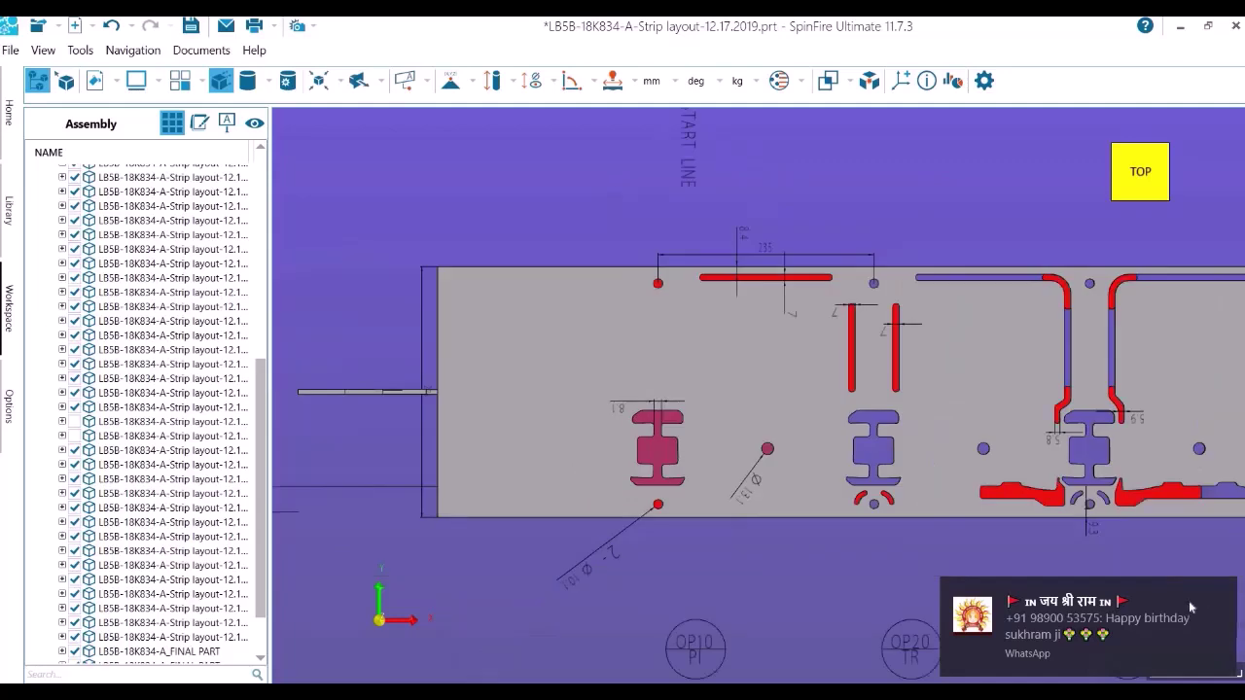
scroll(472, 408, down, 4)
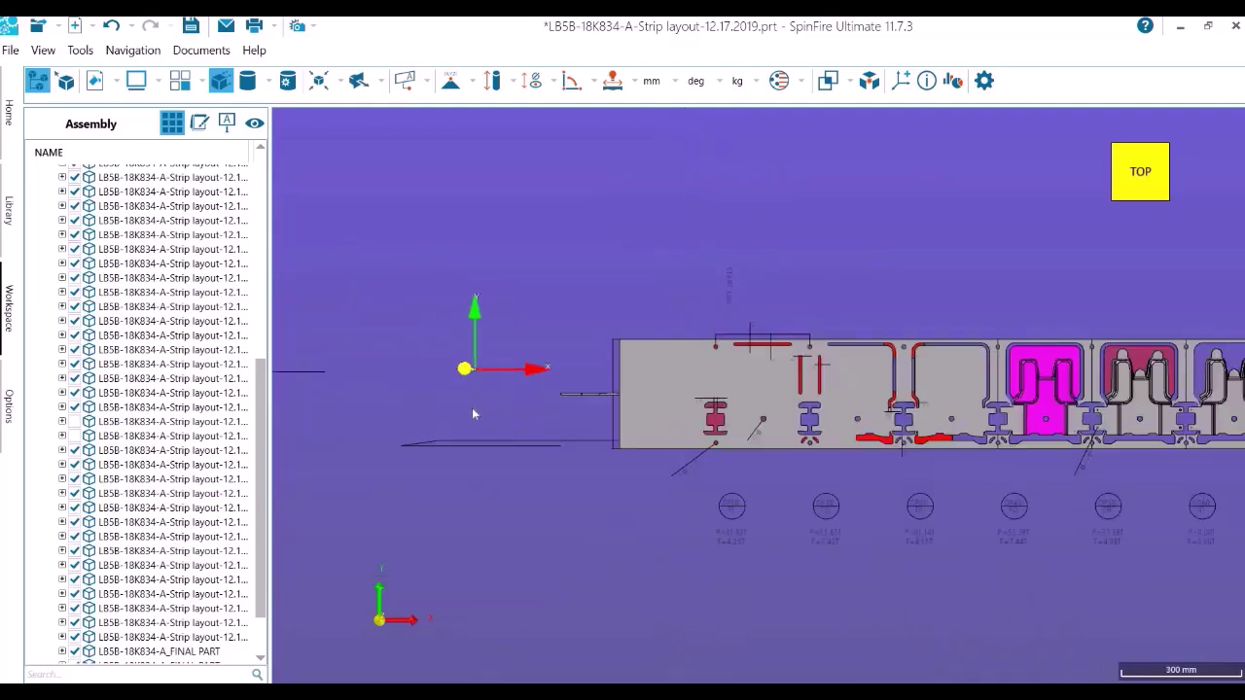
scroll(753, 395, down, 3)
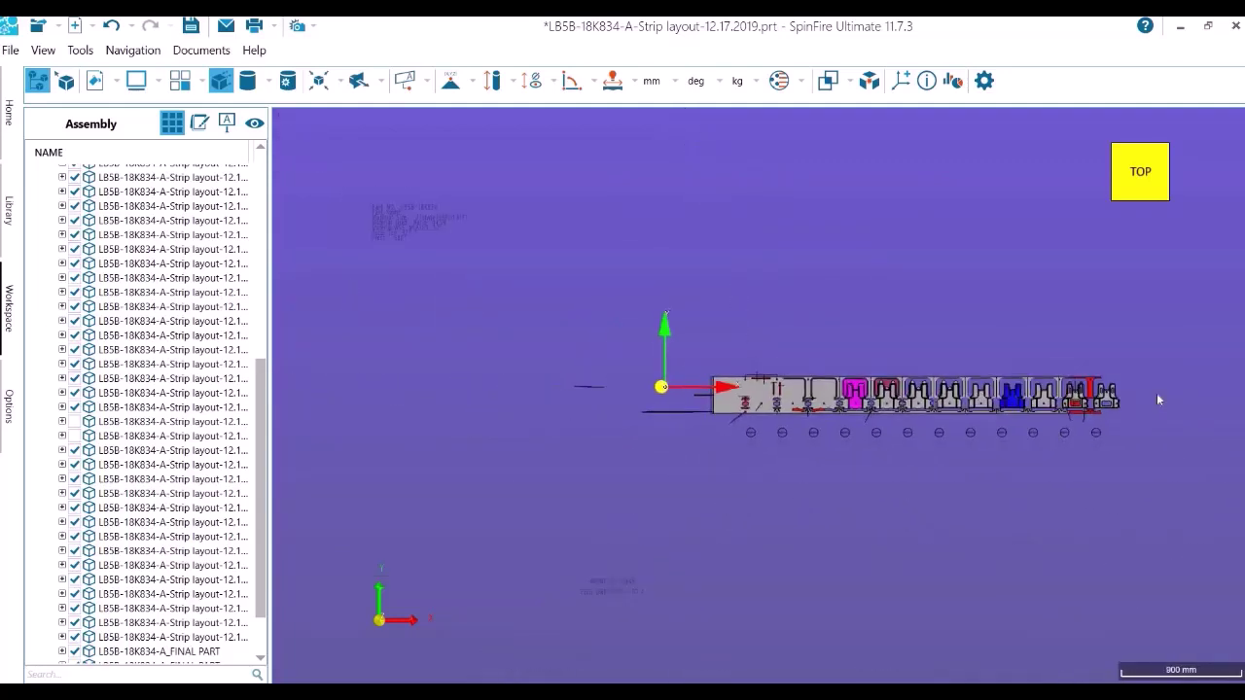
right_click(1157, 394)
click(1037, 194)
drag(1122, 415, 1070, 370)
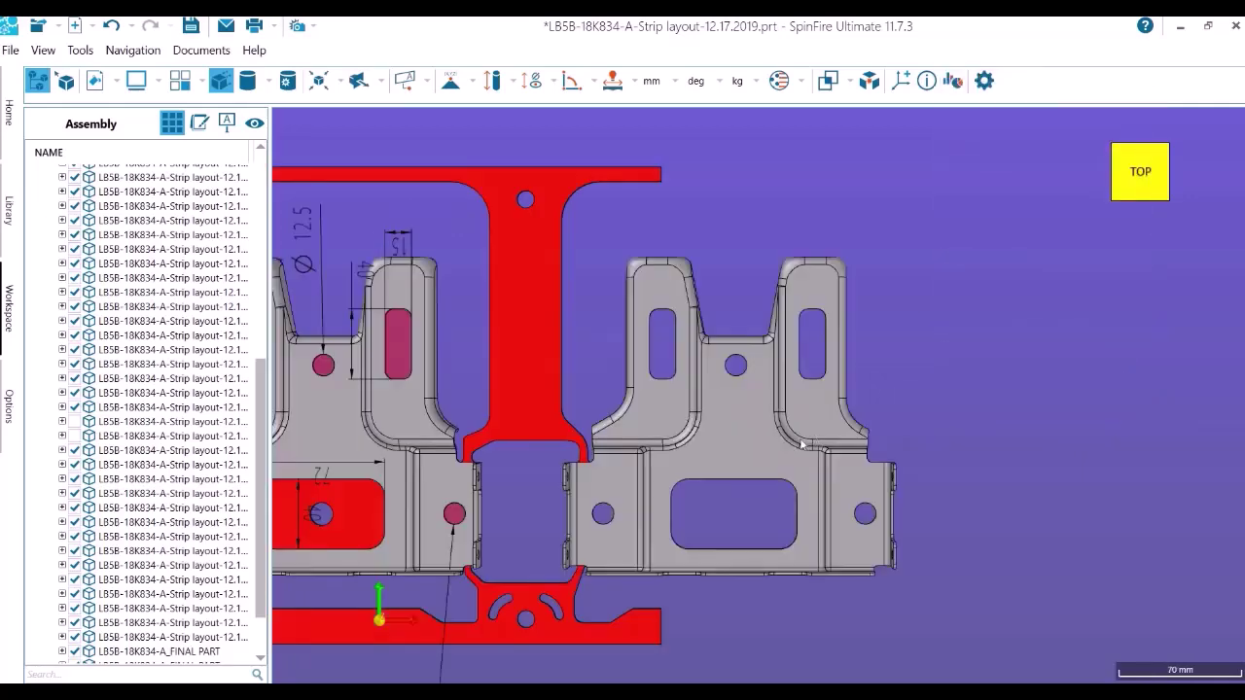
Orbit around the last stations to inspect the formed parts from several angles
drag(800, 395, 639, 443)
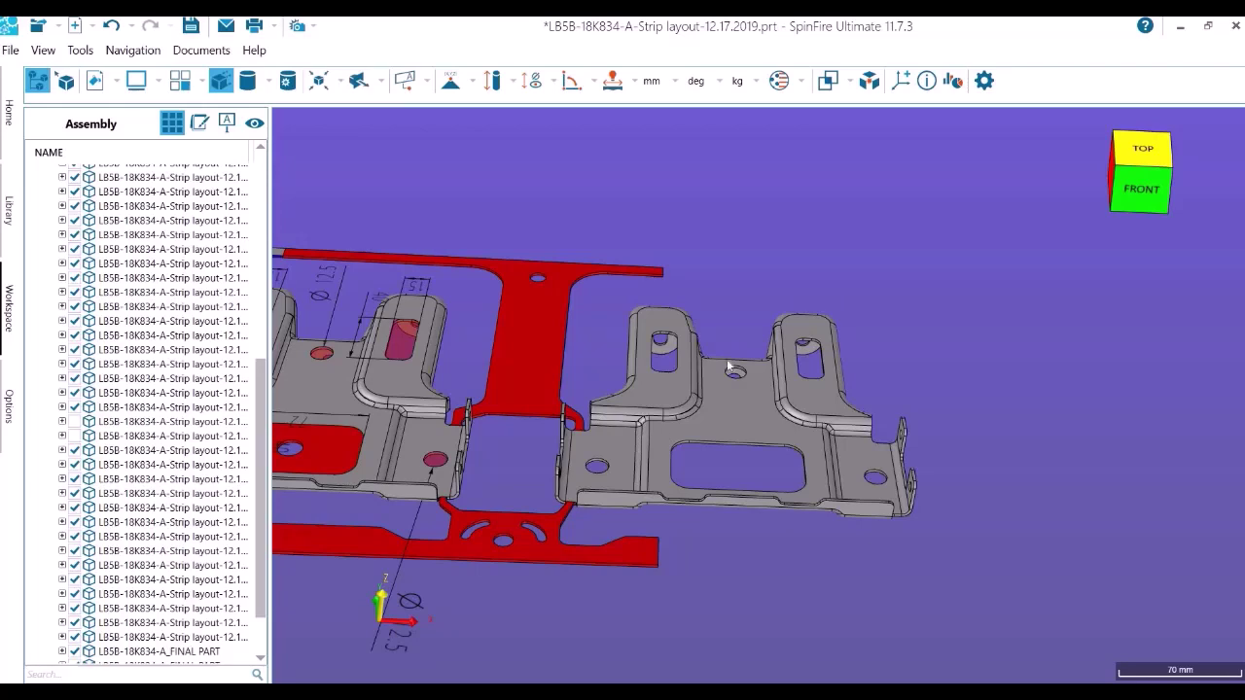
drag(917, 455, 839, 276)
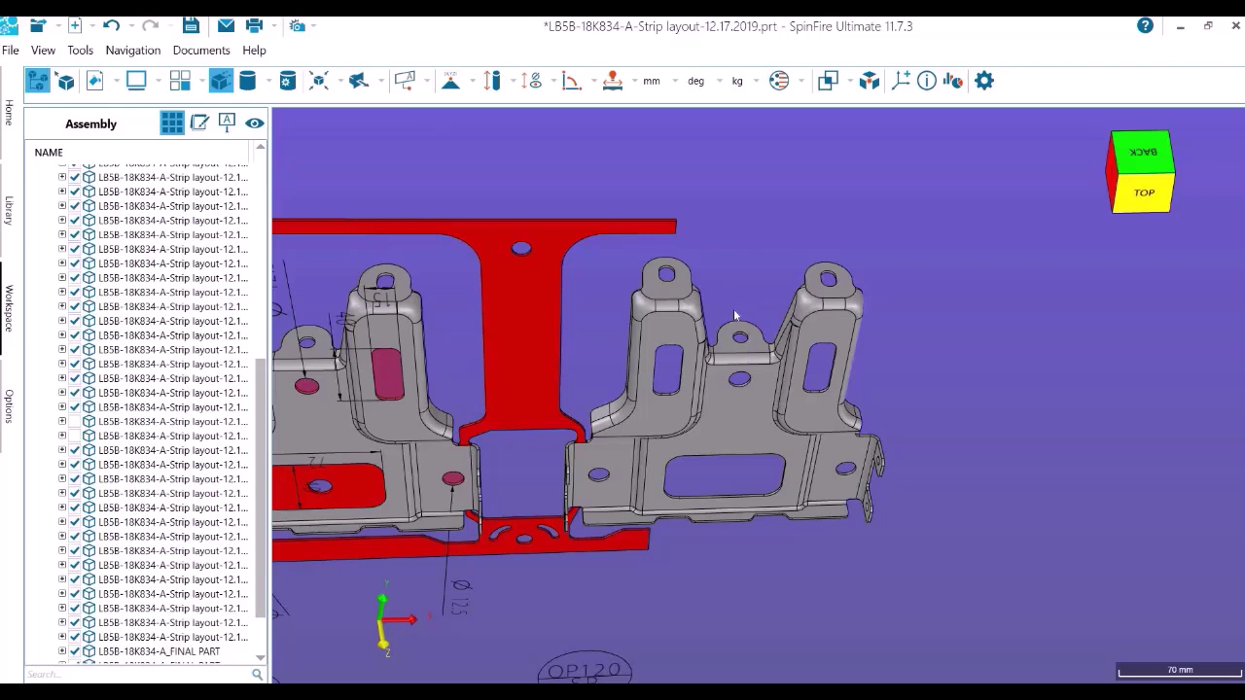
drag(741, 394, 854, 538)
drag(795, 402, 866, 447)
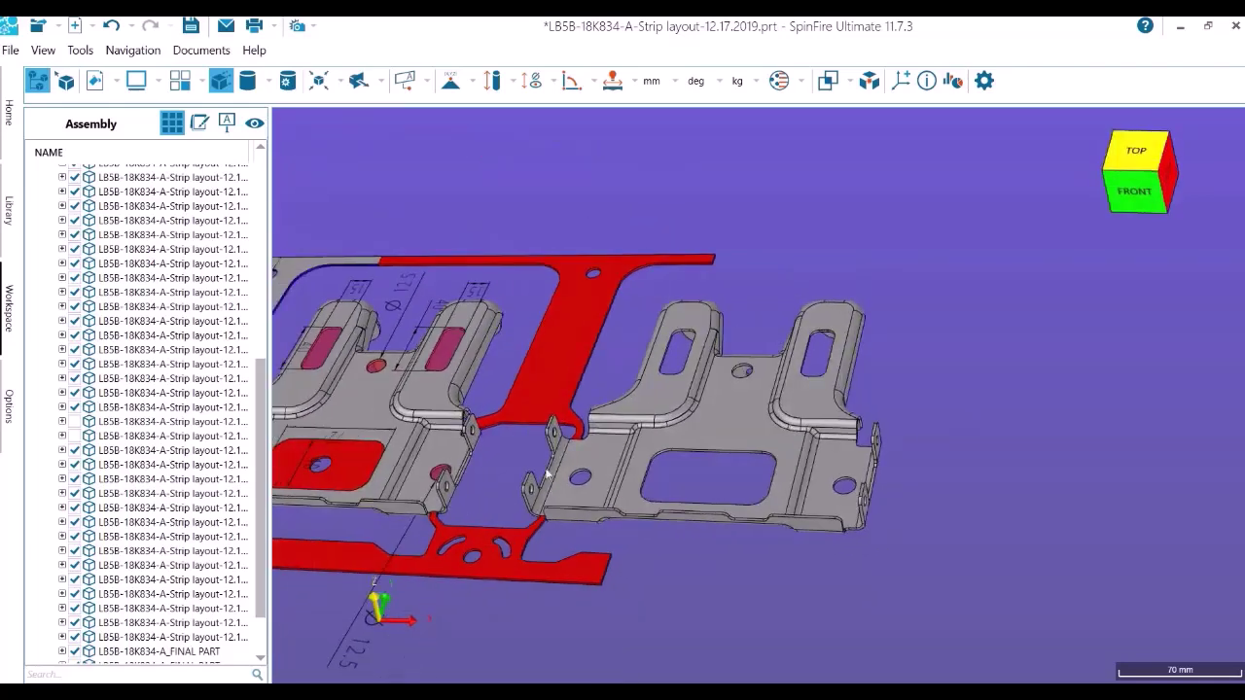
scroll(978, 478, down, 5)
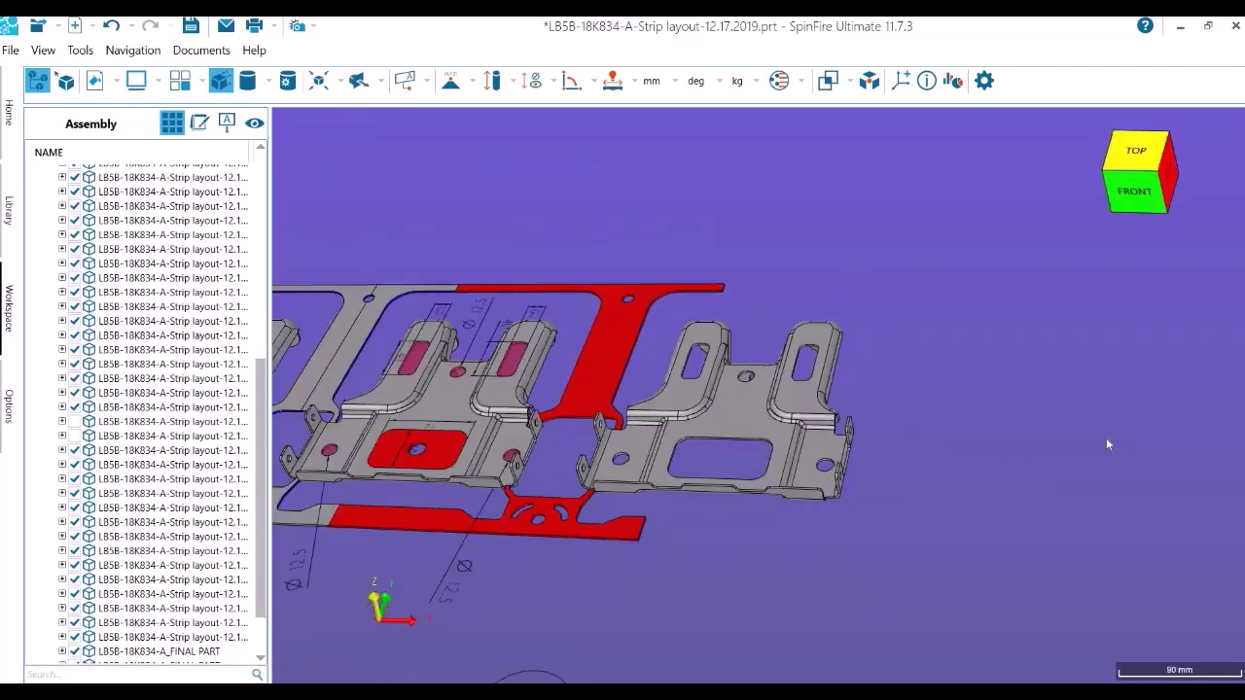
scroll(986, 430, down, 3)
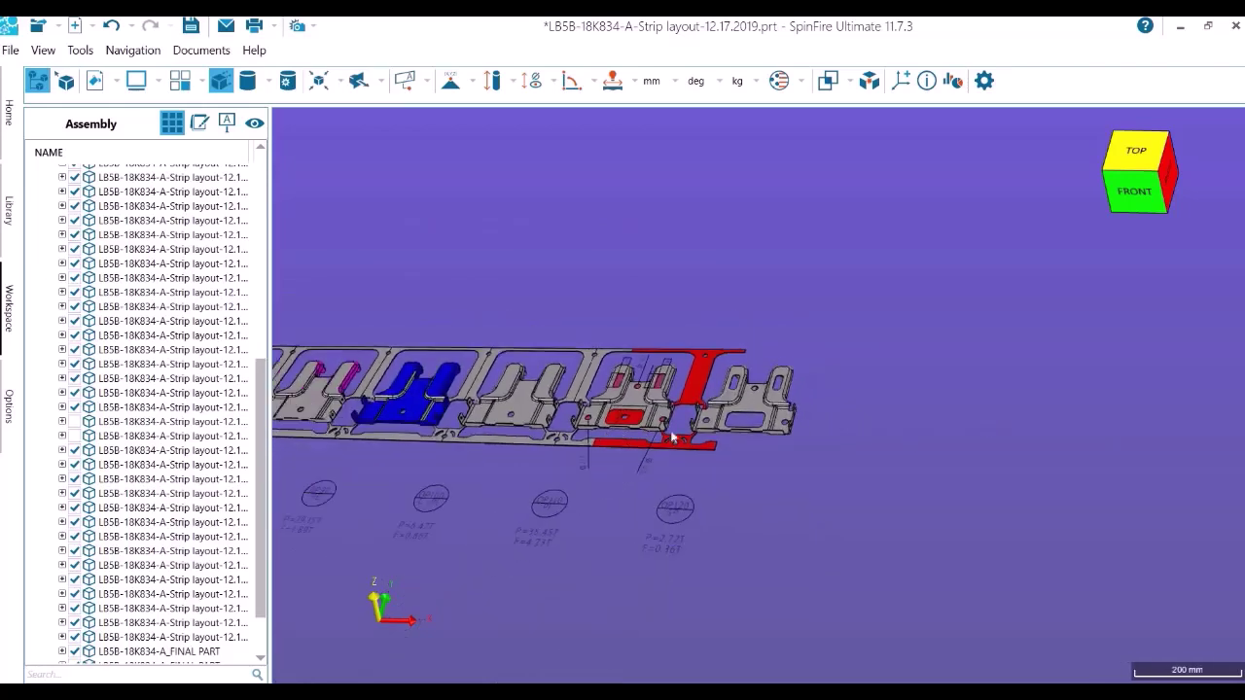
drag(686, 447, 575, 421)
Close in on the red stations, then re-angle to frame OP90 RE through OP120 SP
scroll(575, 421, up, 3)
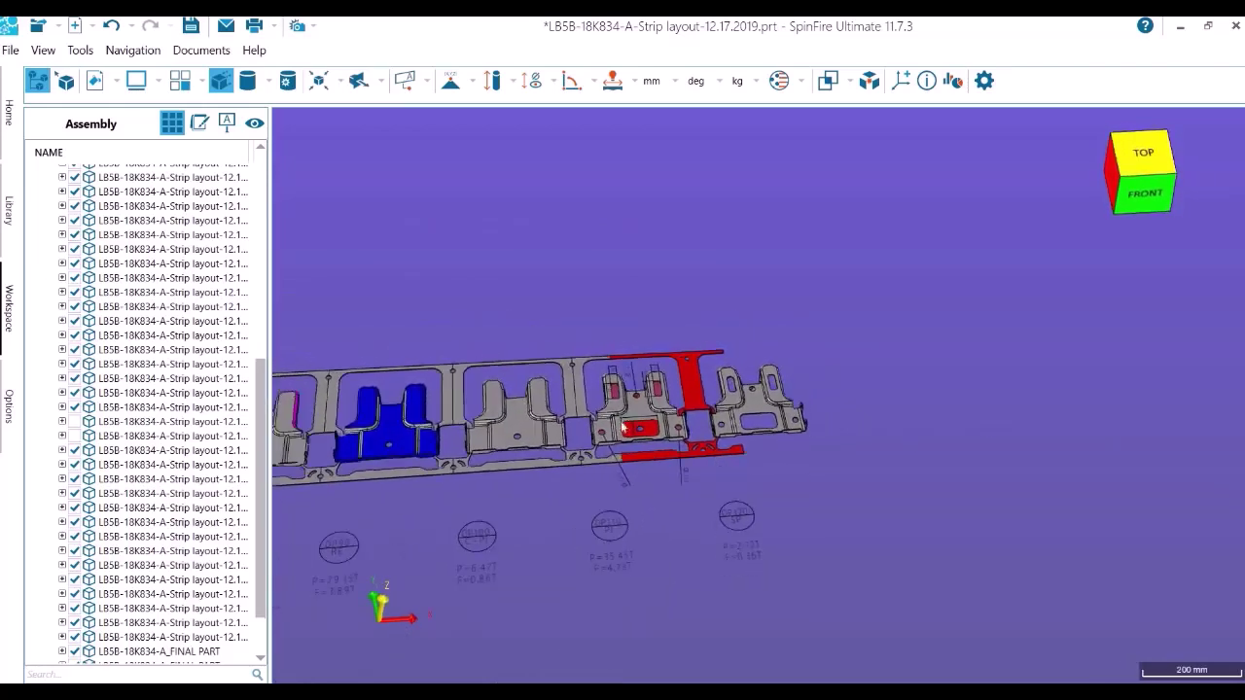
scroll(542, 321, up, 2)
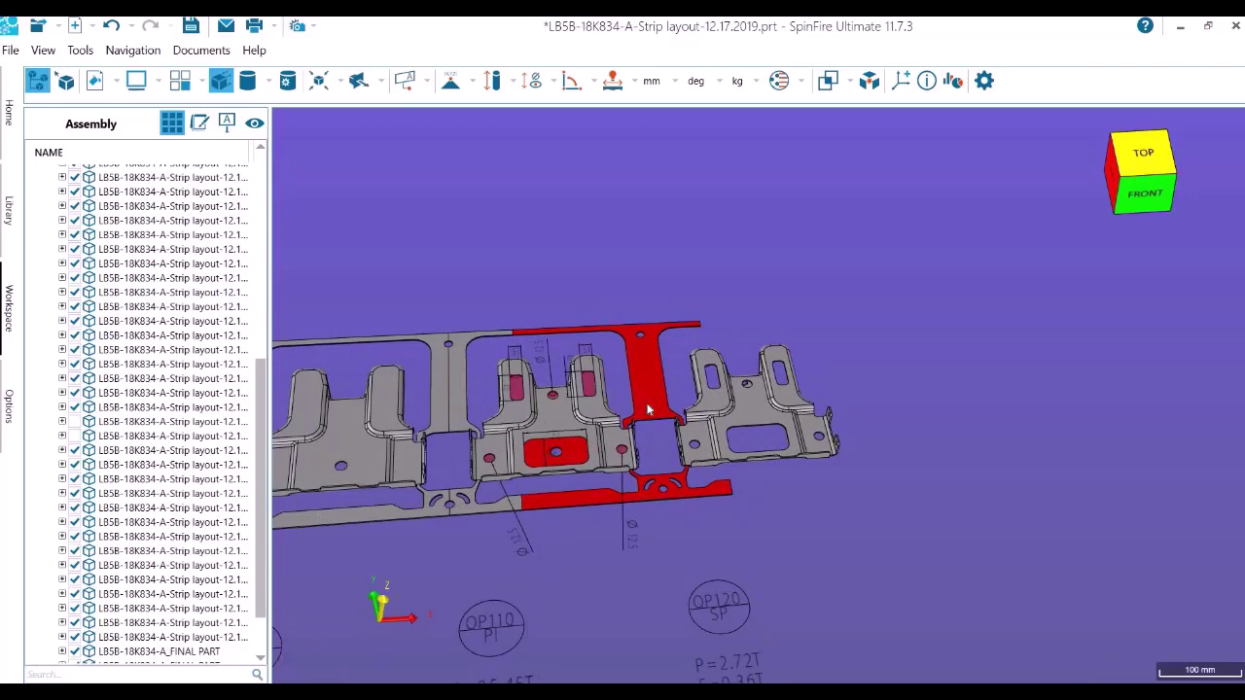
scroll(661, 328, up, 1)
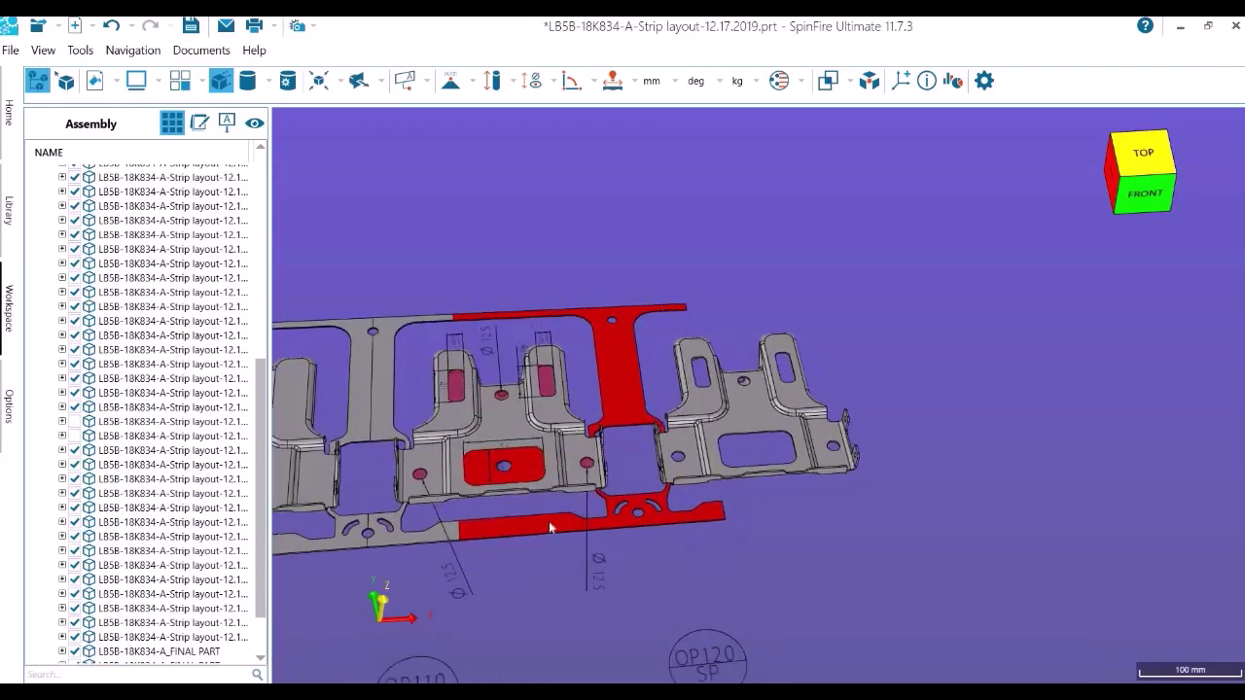
mouse_move(492, 470)
mouse_down()
mouse_move(523, 481)
mouse_move(476, 453)
mouse_up()
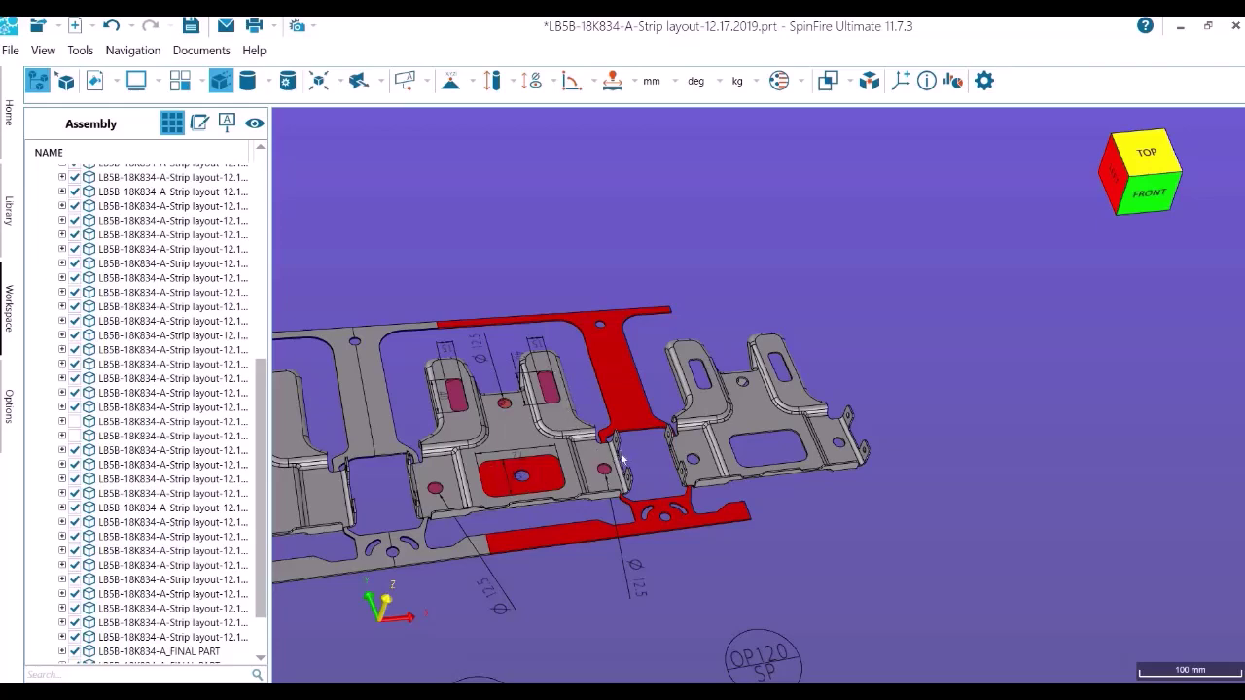
scroll(628, 457, up, 3)
scroll(766, 454, down, 5)
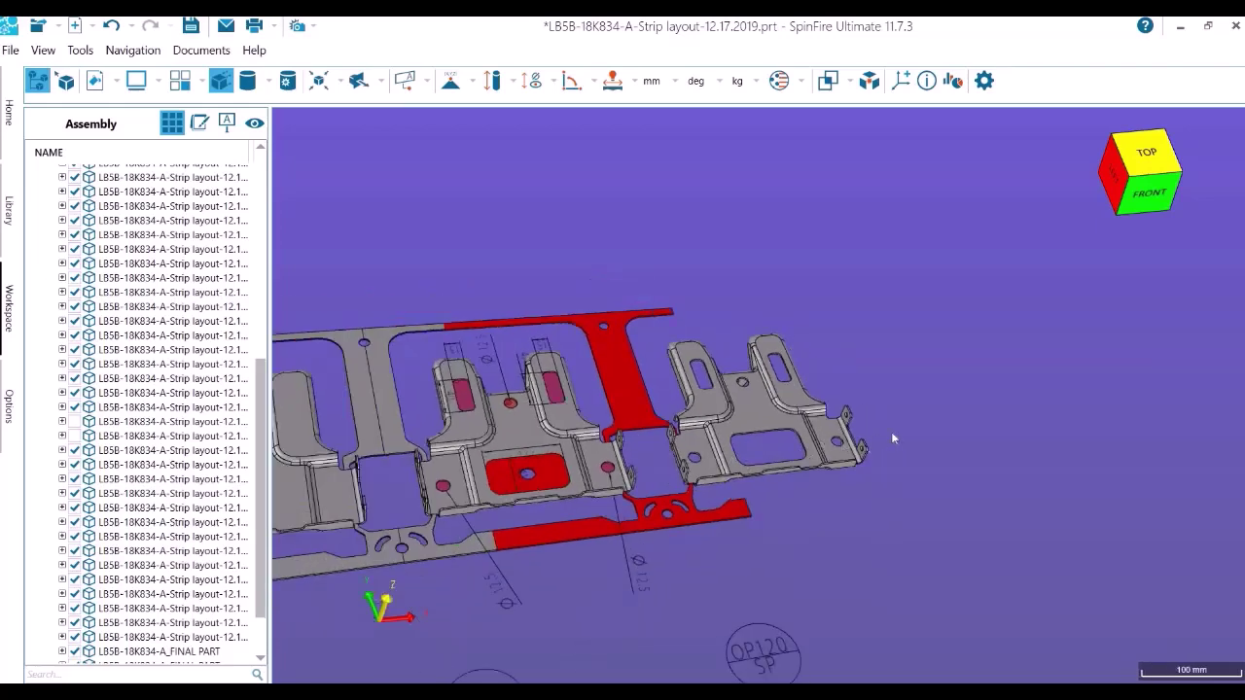
drag(891, 432, 501, 481)
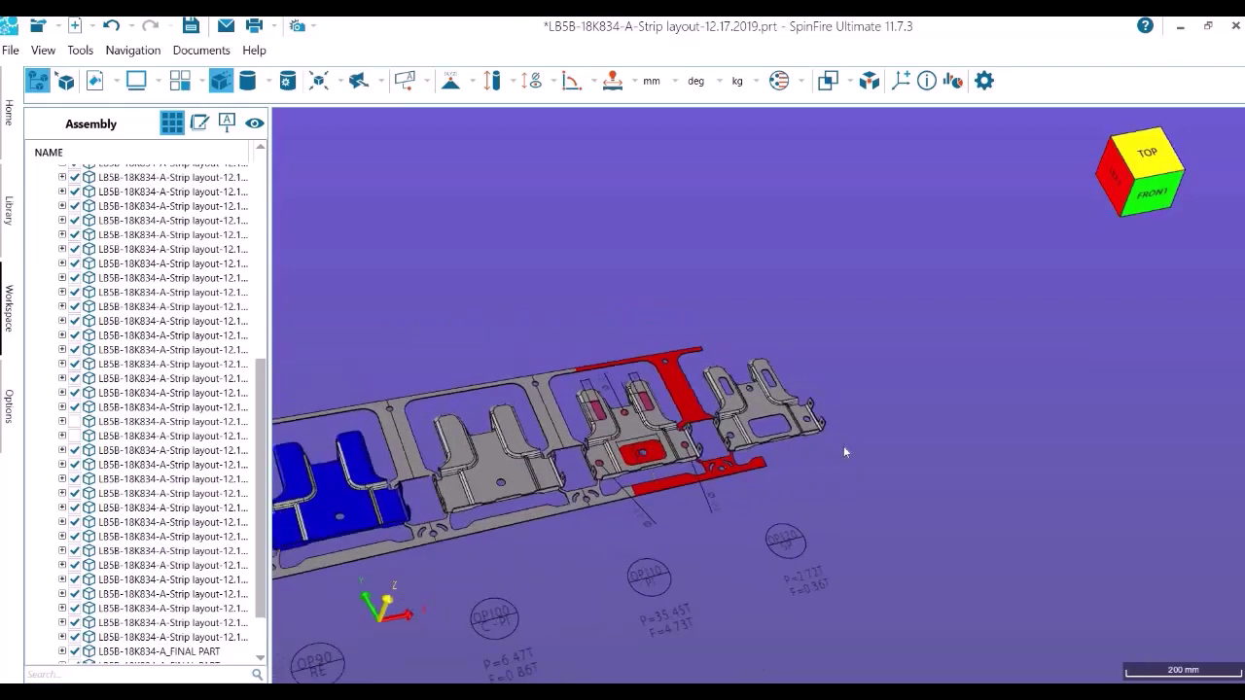
Zoom out and orbit until the whole strip runs diagonally in a TOP/LEFT view
scroll(844, 446, down, 3)
drag(508, 489, 534, 483)
scroll(591, 474, down, 2)
scroll(590, 473, up, 4)
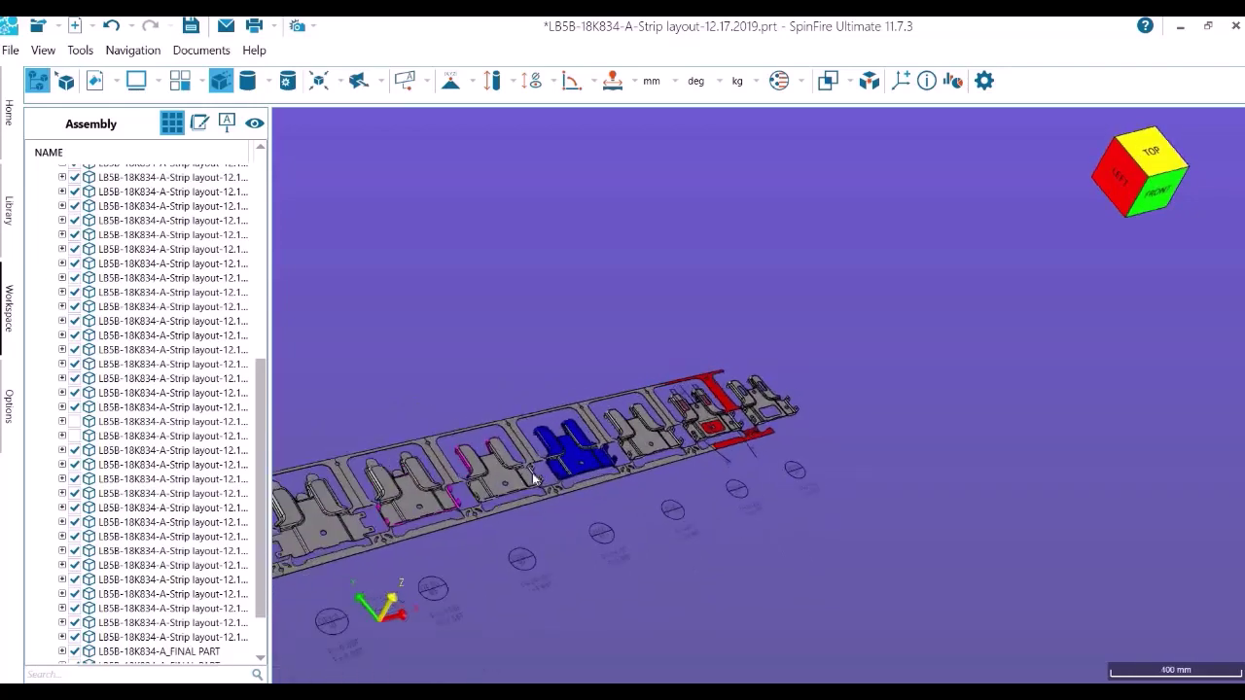
drag(468, 479, 518, 470)
scroll(998, 422, down, 3)
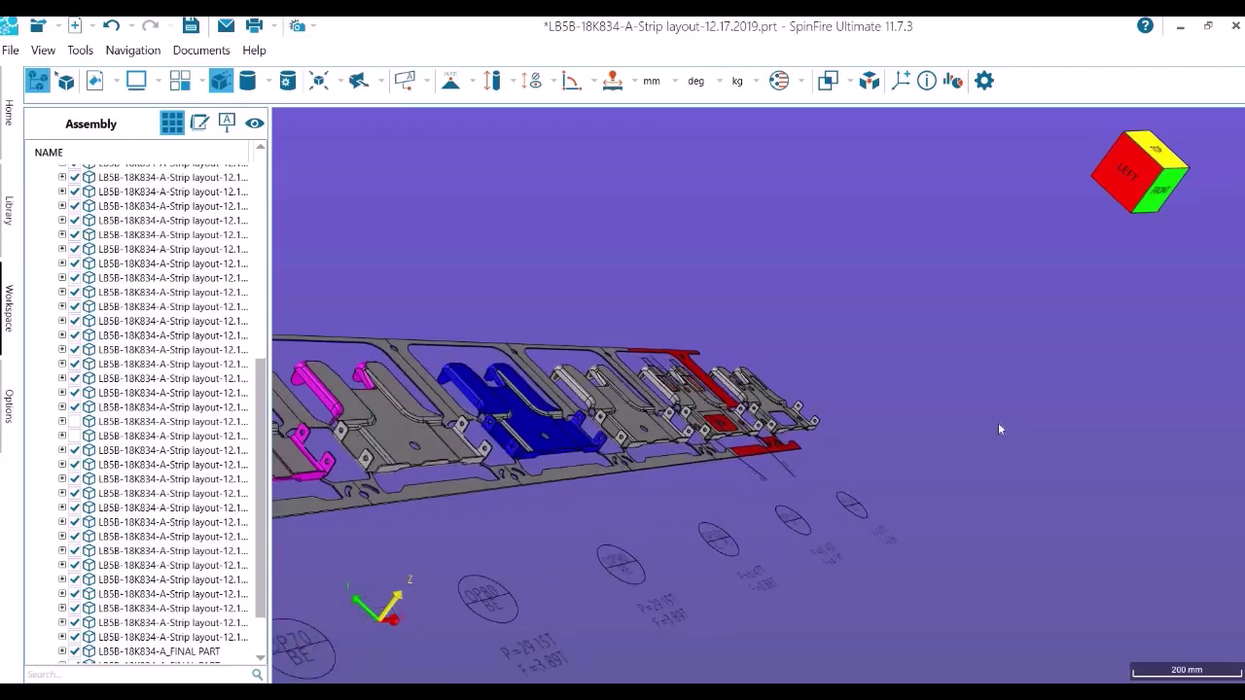
drag(565, 496, 526, 519)
scroll(526, 518, up, 3)
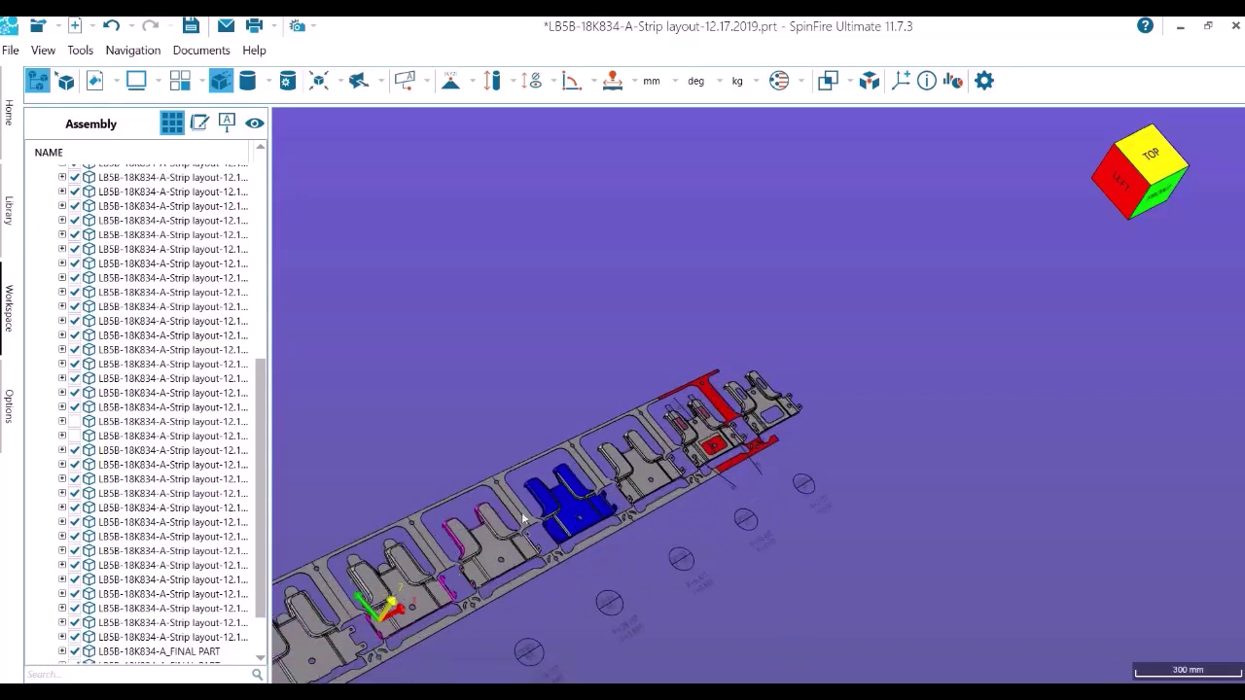
Zoom-window onto the middle forming stations, OP60 to OP90 RE
right_click(973, 251)
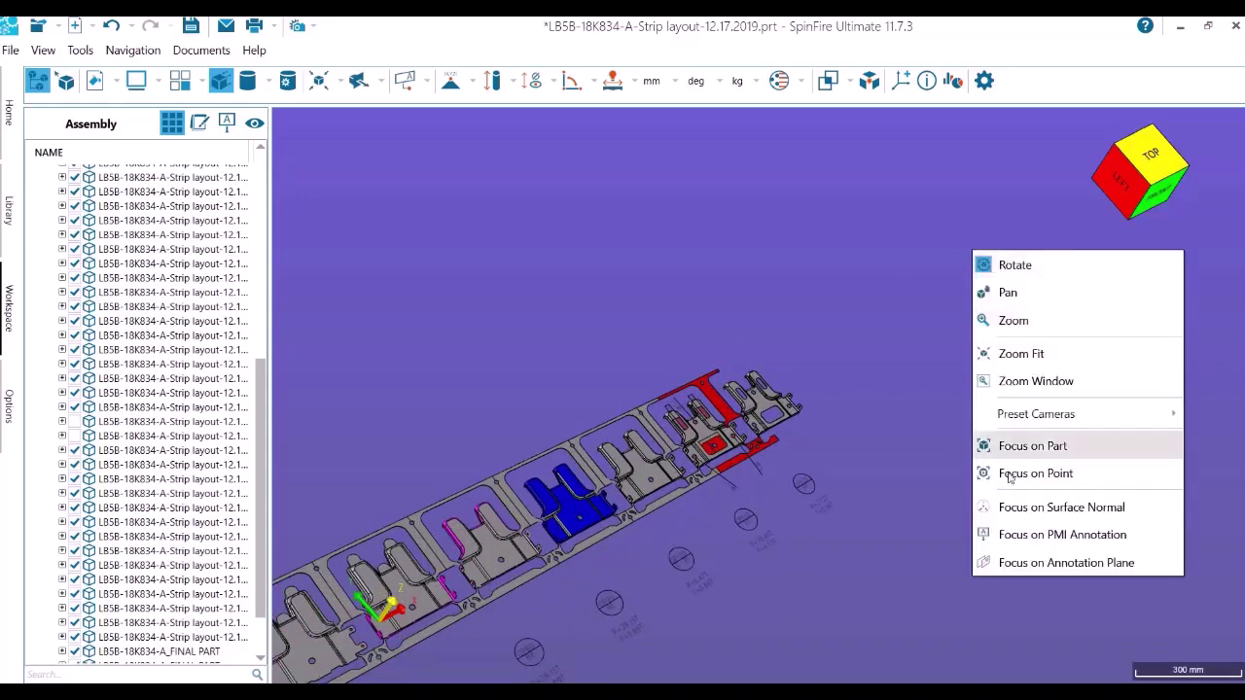
click(1035, 382)
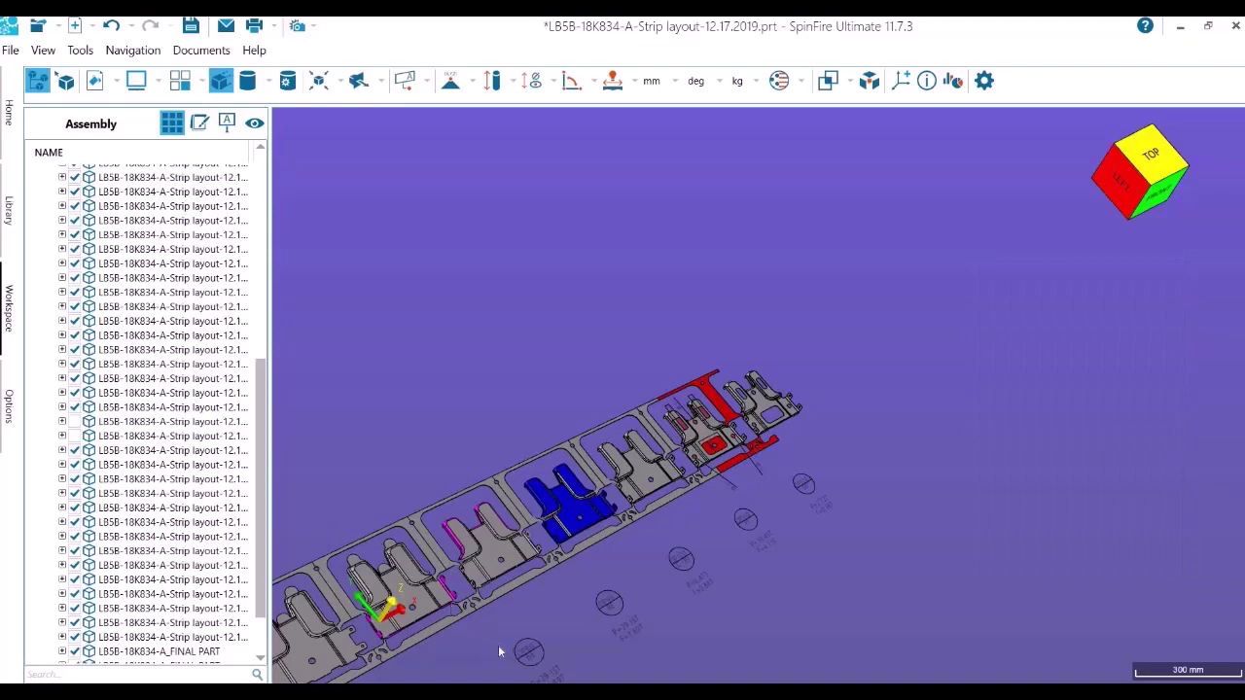
drag(498, 645, 799, 443)
scroll(848, 433, down, 5)
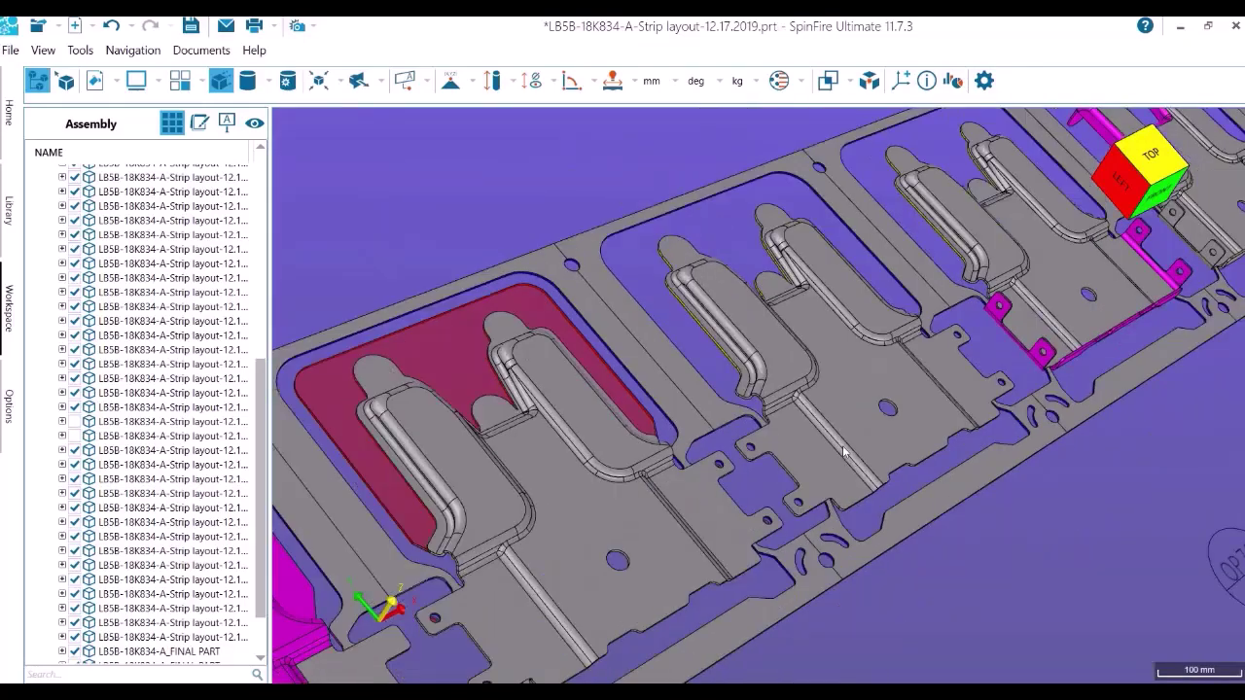
scroll(653, 503, up, 2)
Orbit to a near top-down view and pan the strip up and right
drag(653, 503, 632, 322)
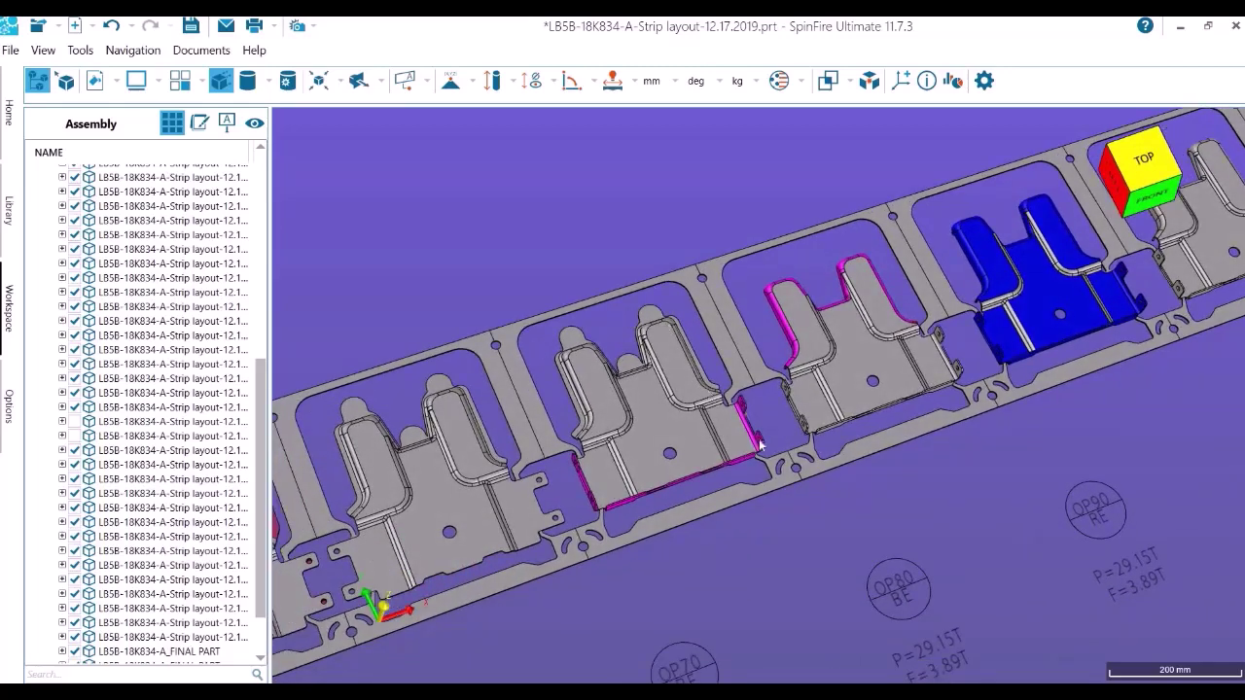
middle_drag(761, 446, 808, 403)
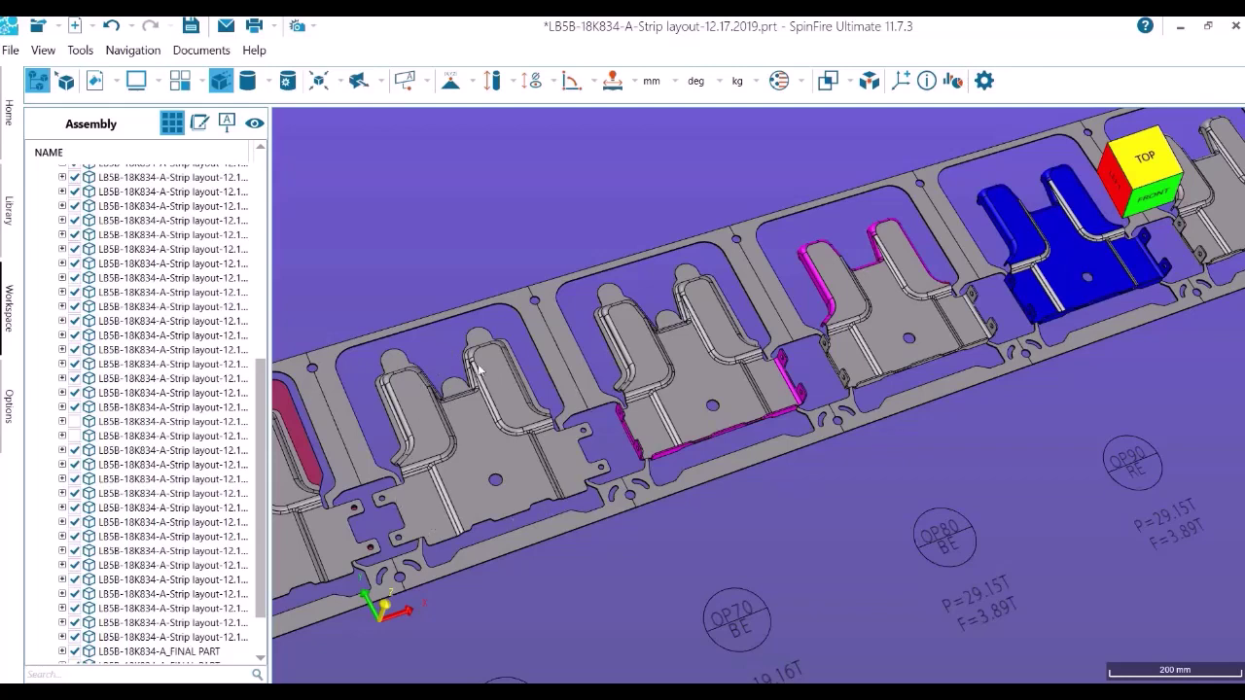
scroll(594, 436, up, 2)
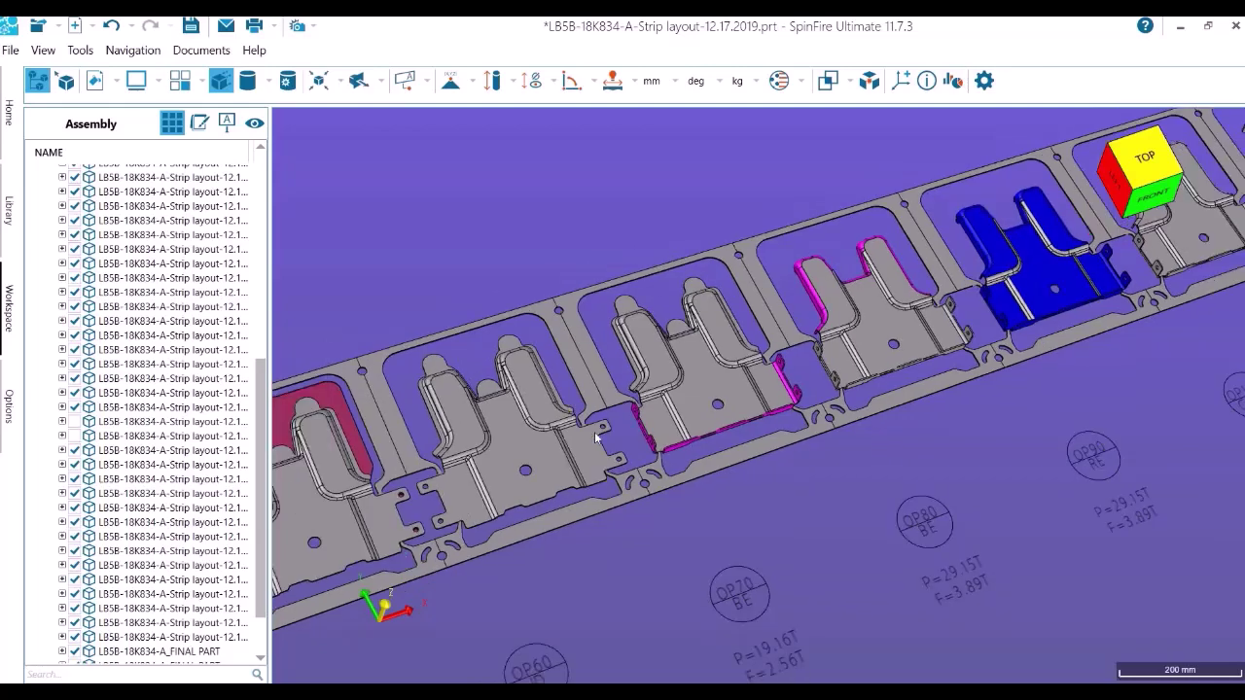
scroll(476, 484, down, 3)
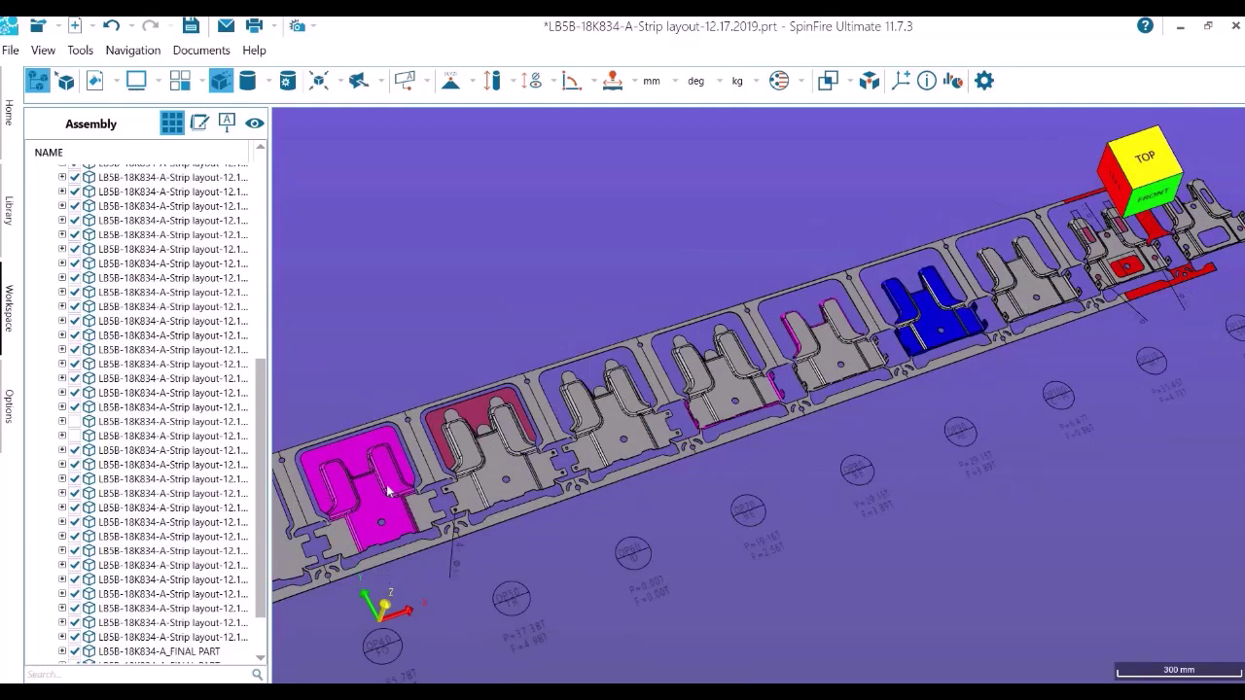
Zoom onto the red slot cuts at the strip start showing the 5.8 and 5.9 dimensions
scroll(387, 491, up, 2)
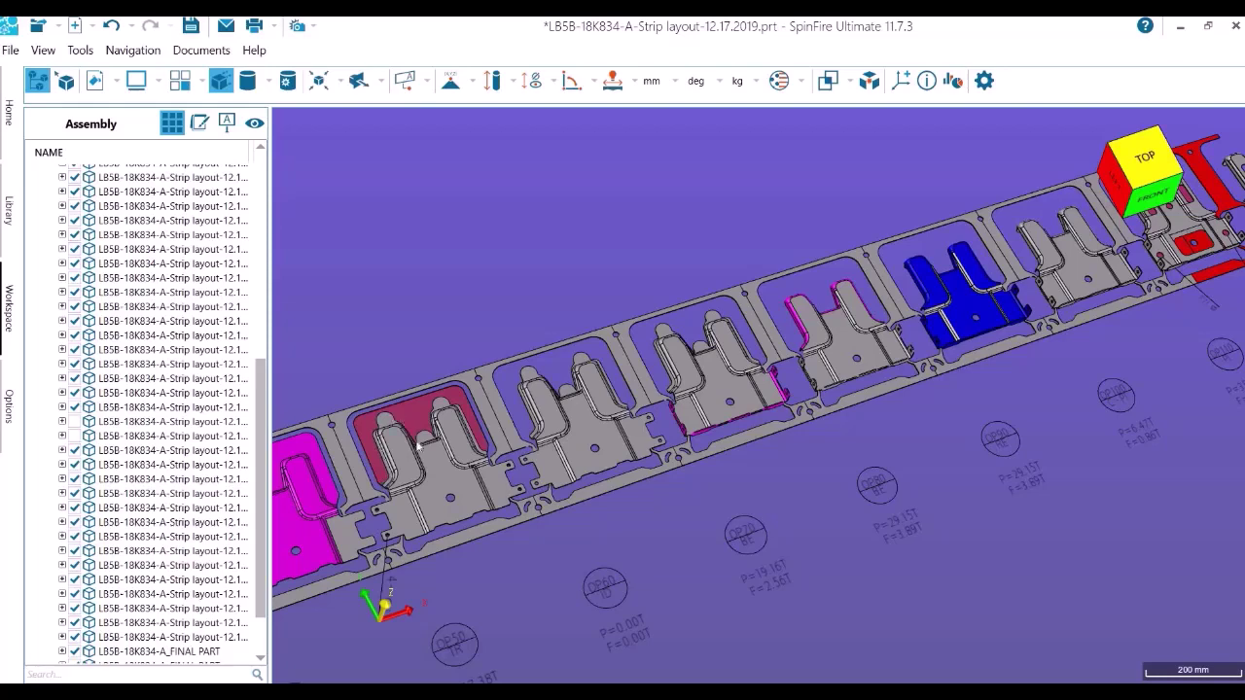
scroll(803, 440, up, 1)
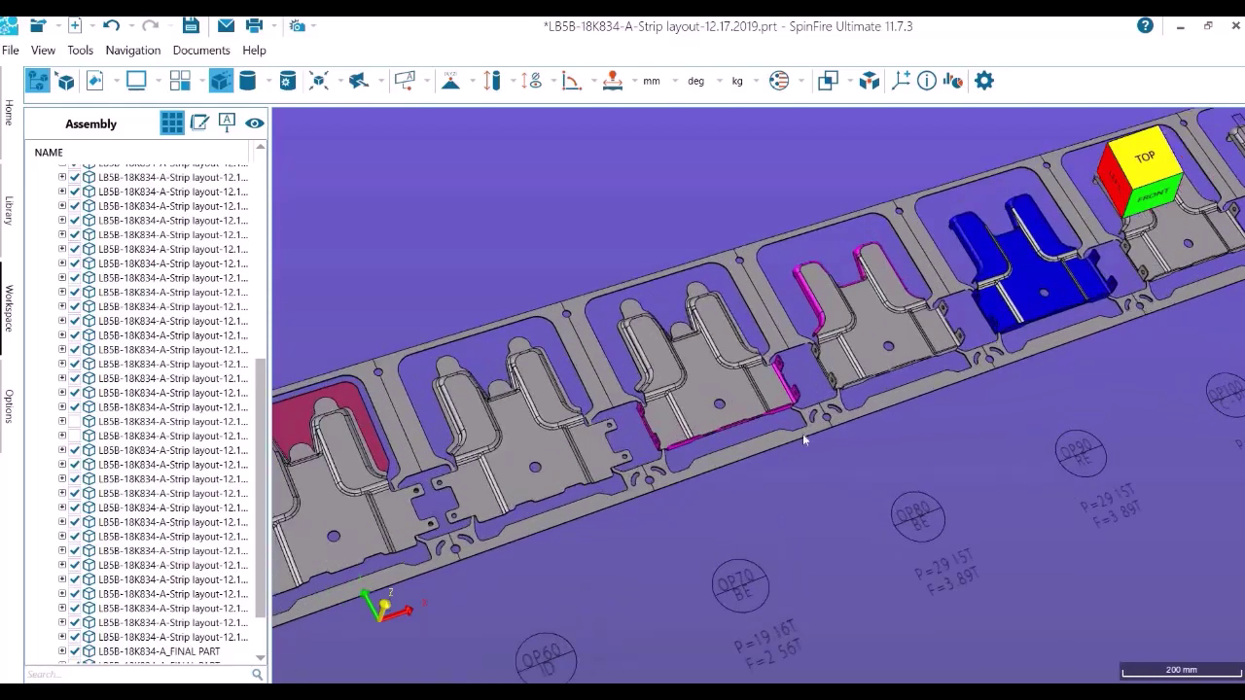
scroll(803, 434, down, 5)
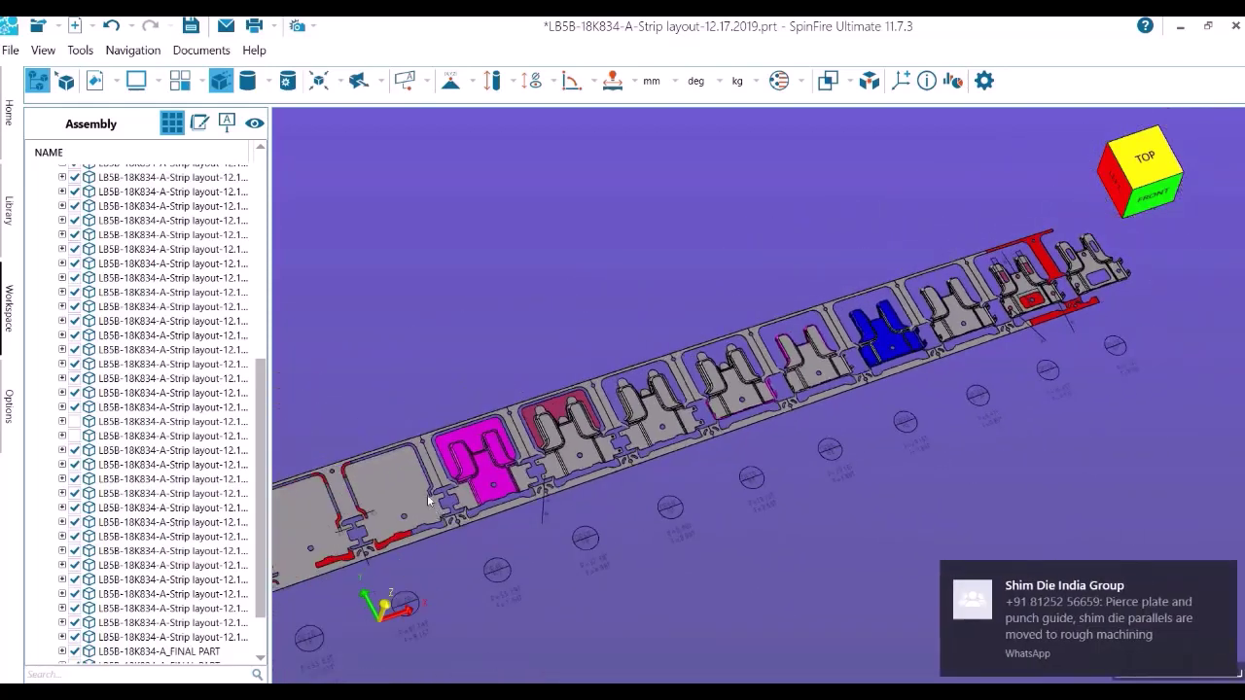
scroll(428, 500, up, 1)
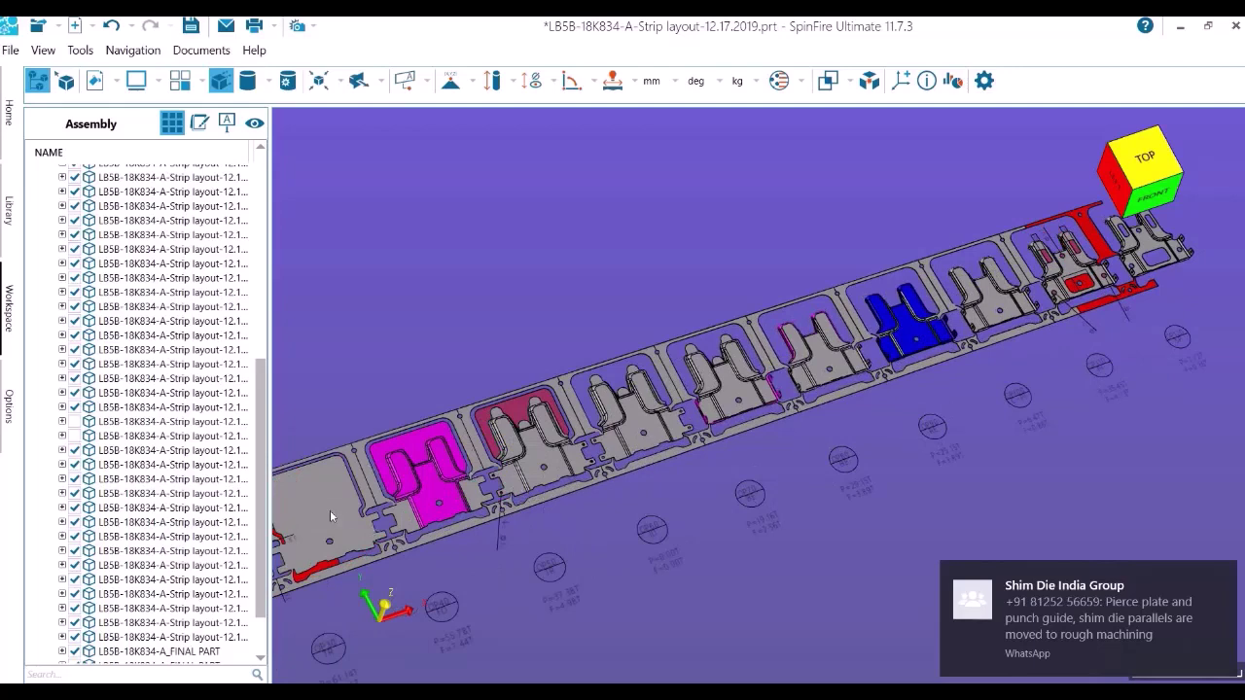
scroll(755, 467, up, 1)
scroll(875, 467, down, 2)
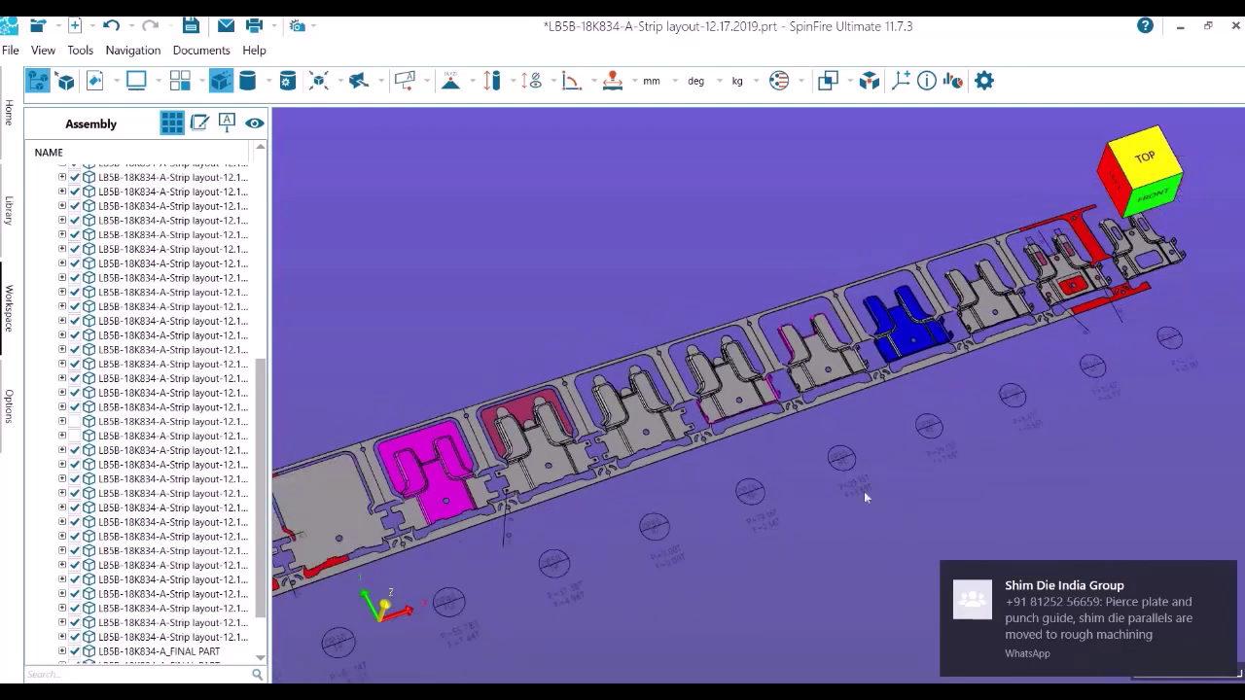
right_click(776, 568)
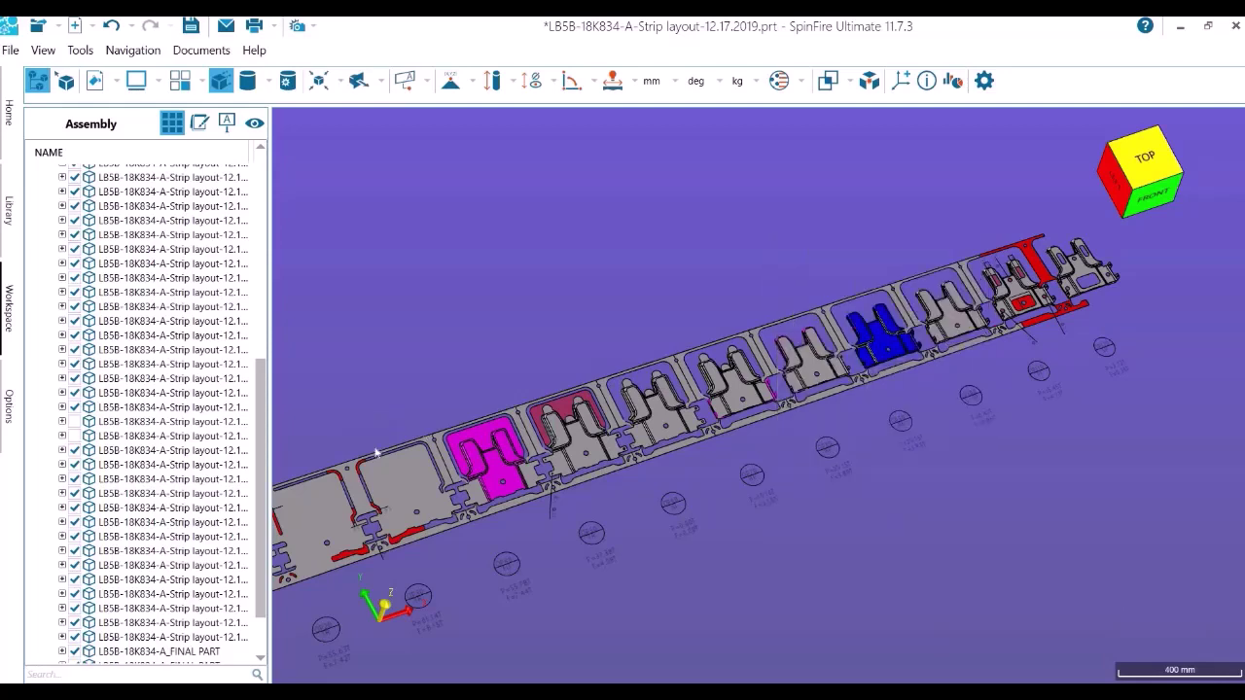
drag(340, 384, 550, 557)
Re-centre on the first stations with Focus on Point and orbit to a straight TOP view of OP10–OP60
scroll(798, 453, down, 5)
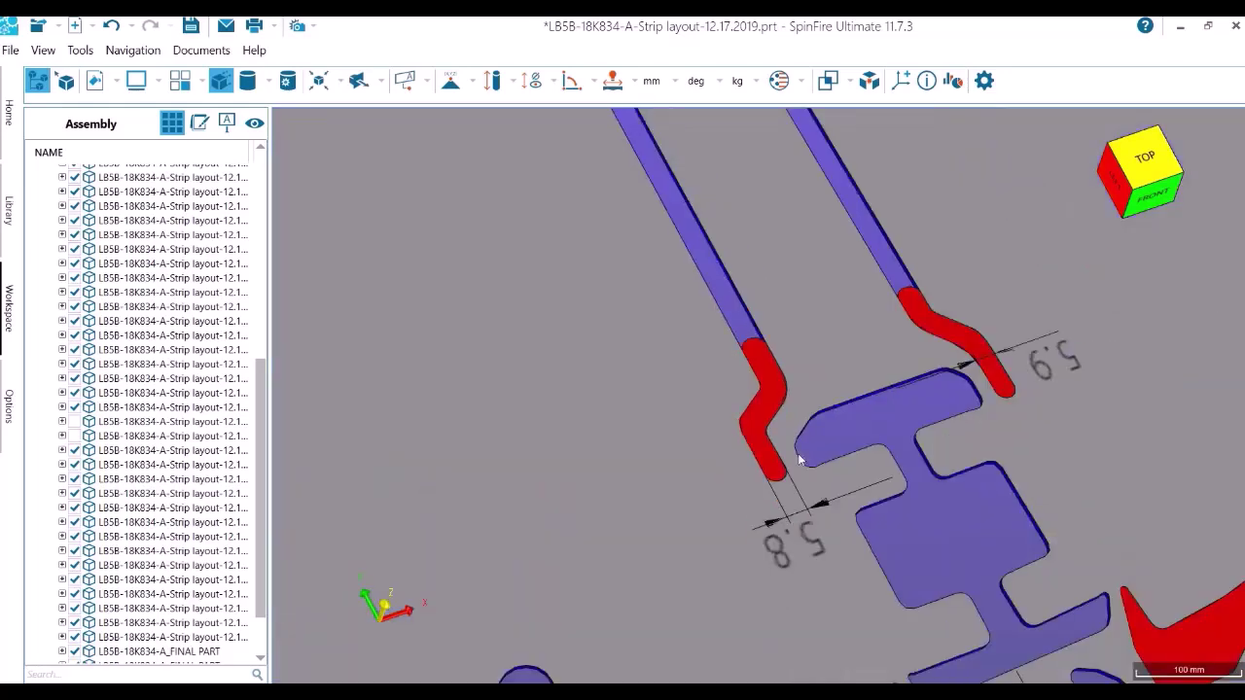
drag(756, 441, 574, 239)
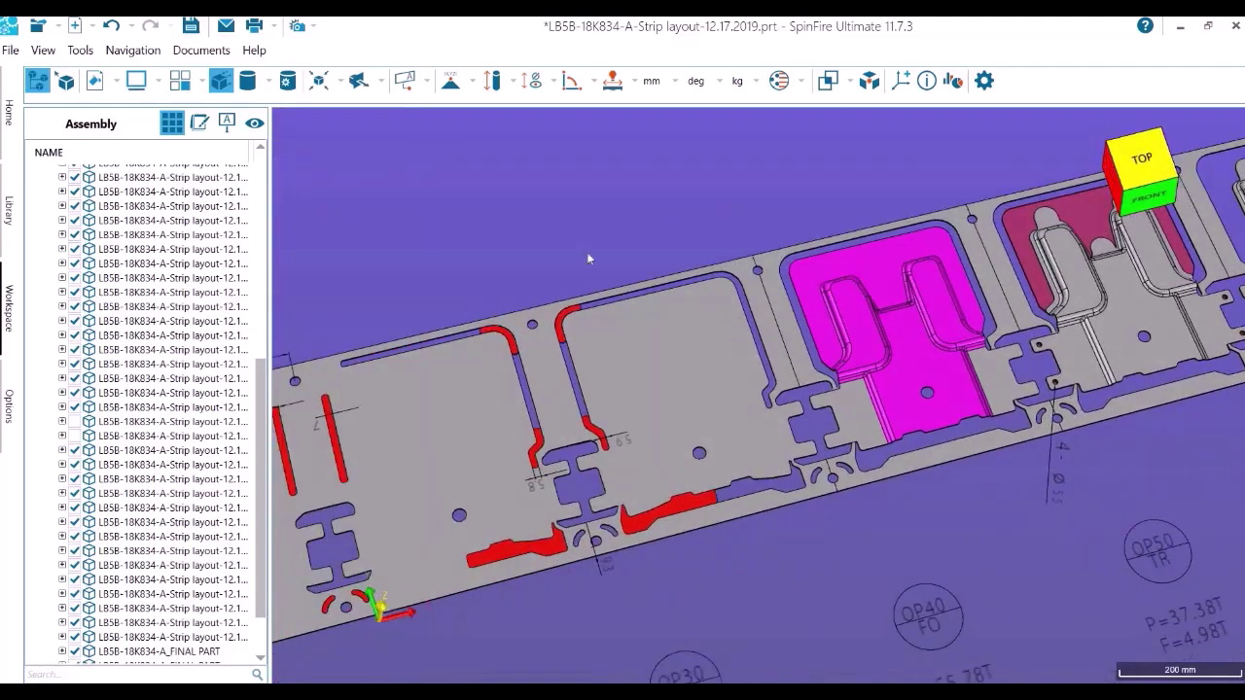
right_click(574, 239)
click(638, 463)
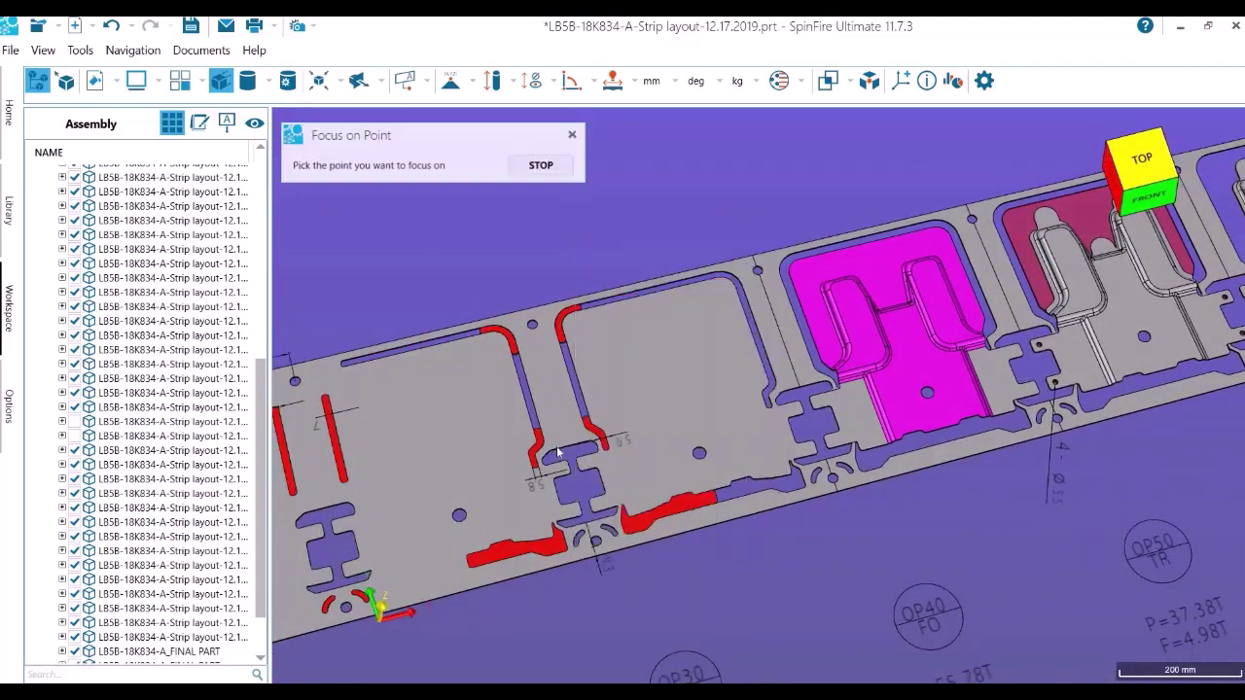
click(543, 449)
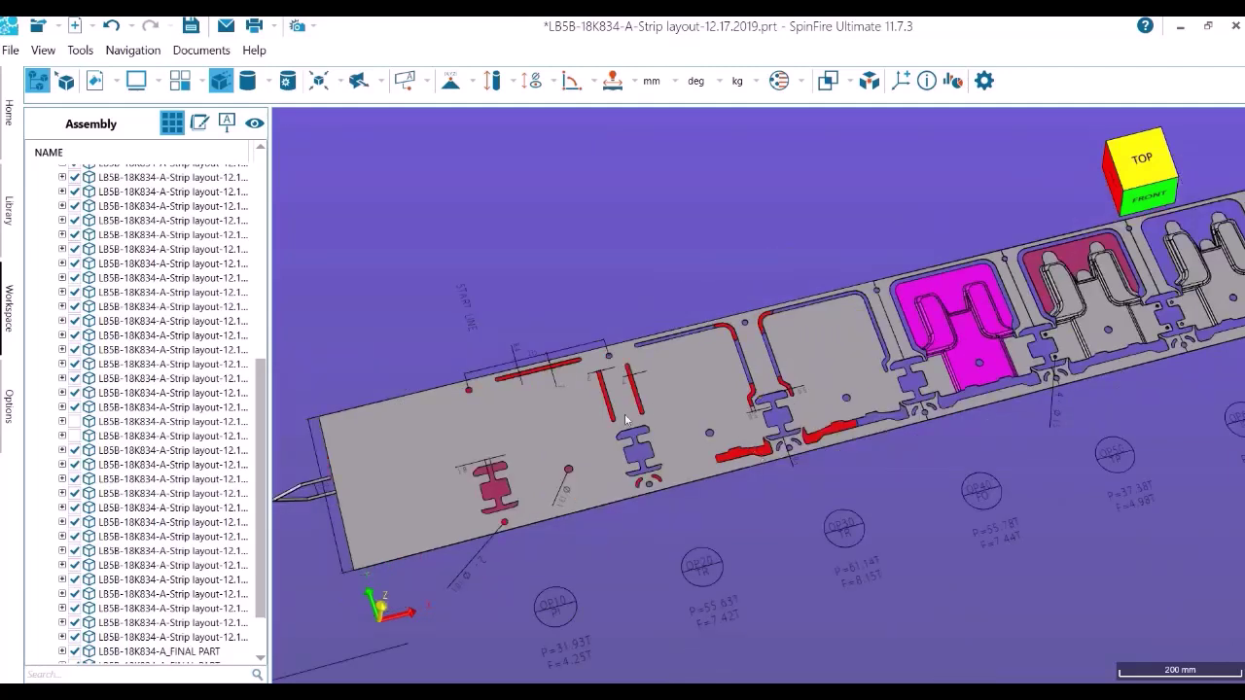
drag(751, 447, 870, 440)
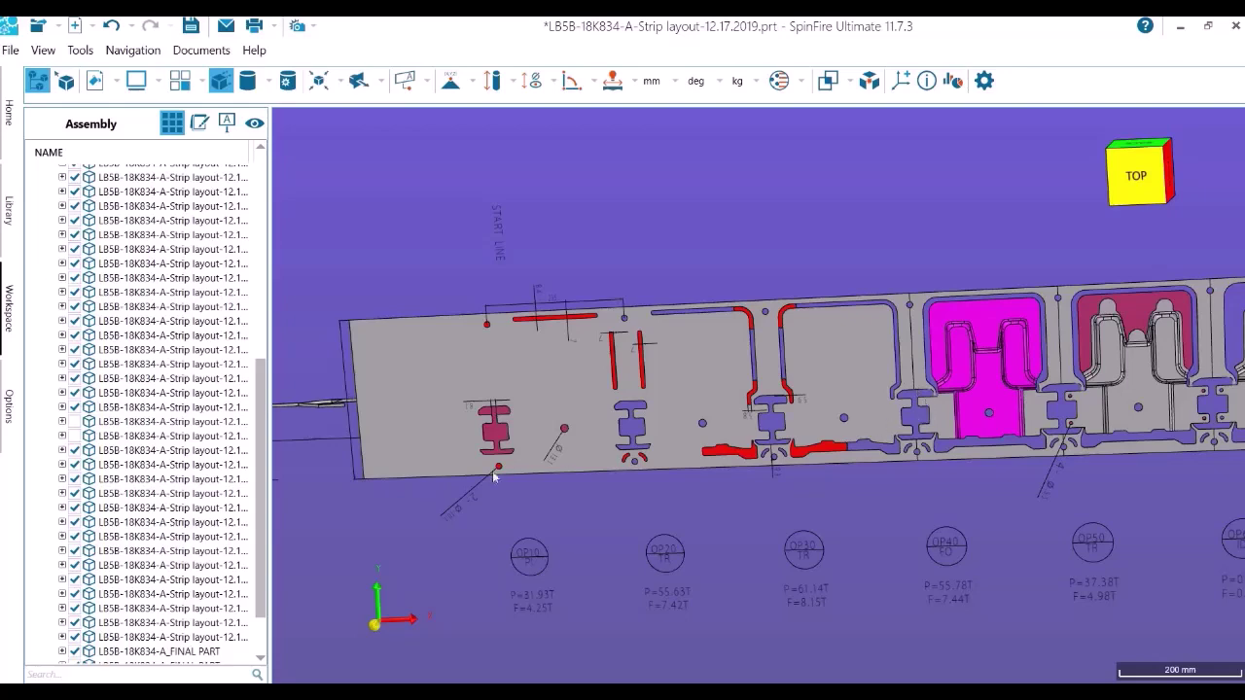
drag(560, 461, 475, 345)
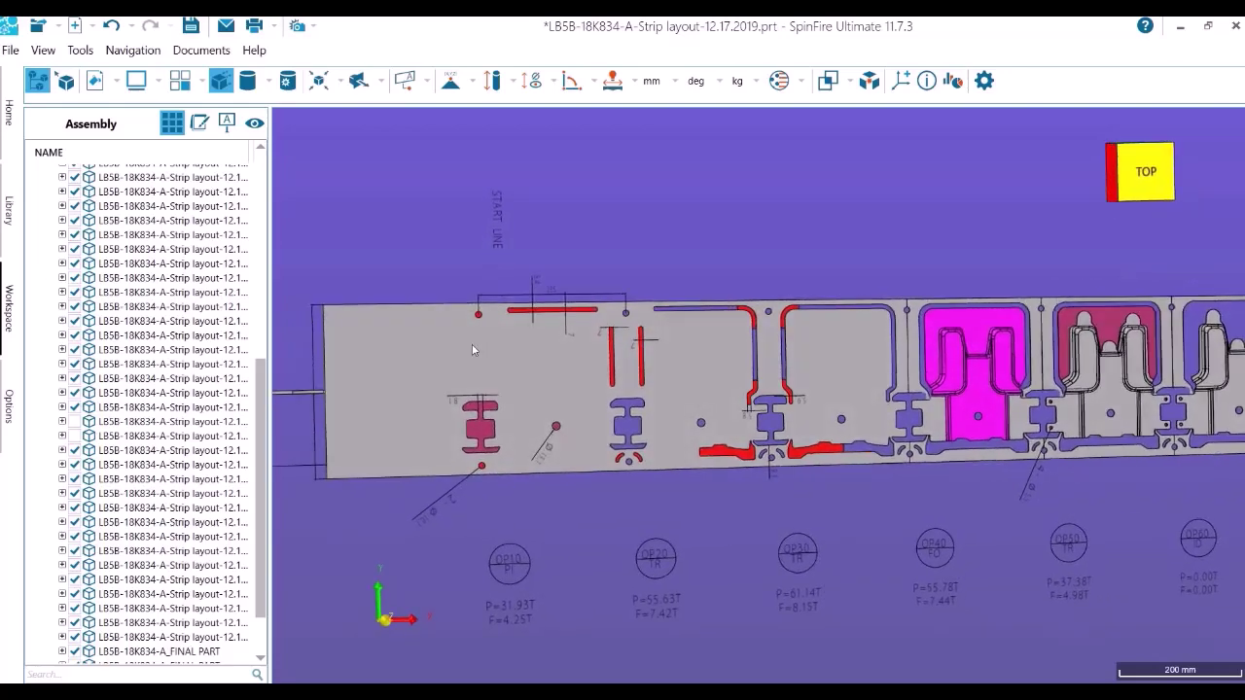
Zoom in on the strip top view to read press loads for OP20 (55.63T) through OP50 (37.38T)
scroll(688, 394, up, 2)
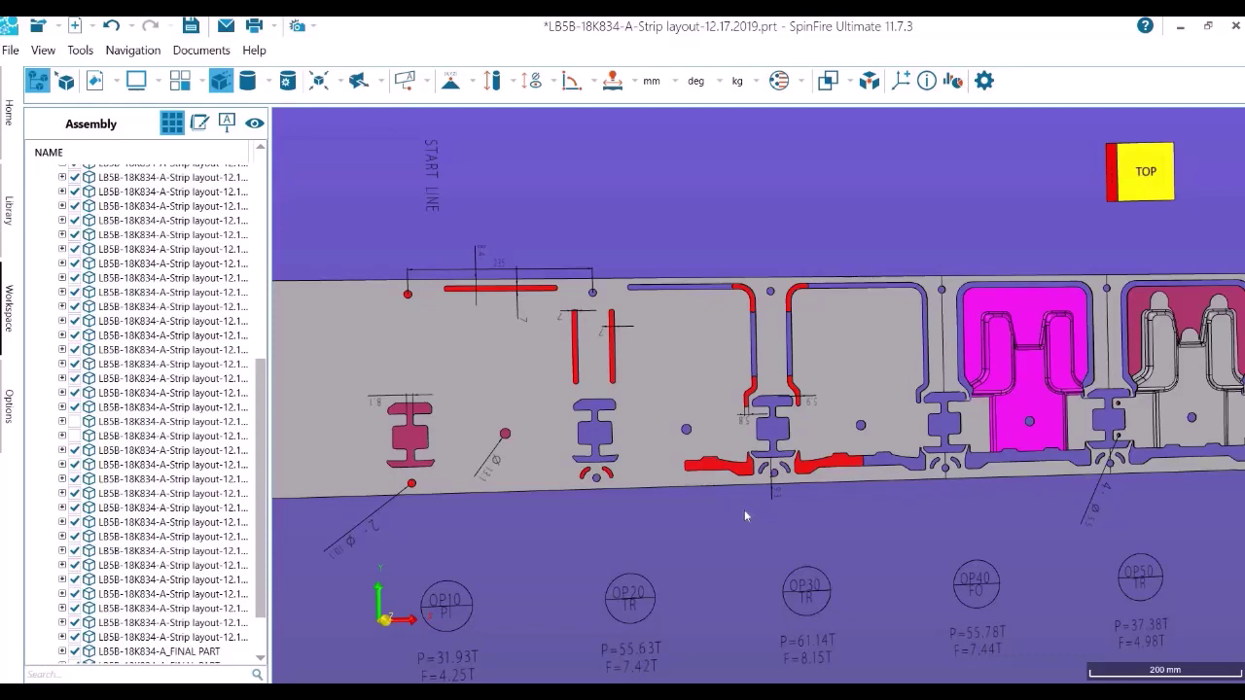
drag(739, 514, 504, 670)
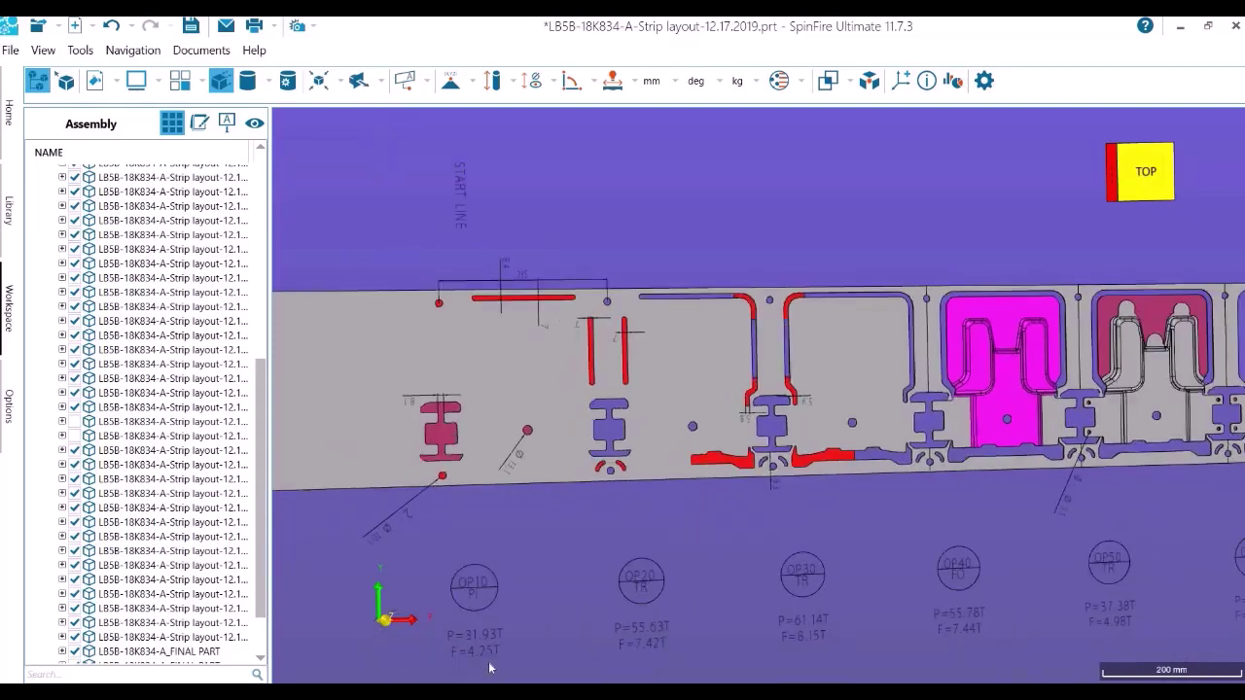